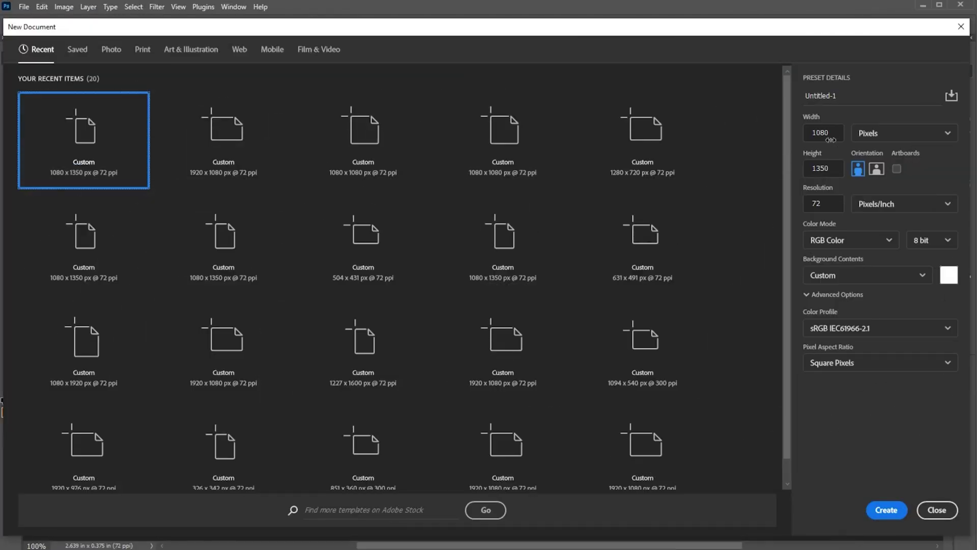
# Create a 1080 × 1350 px, 72 ppi document with a white background.
pyautogui.click(835, 133)
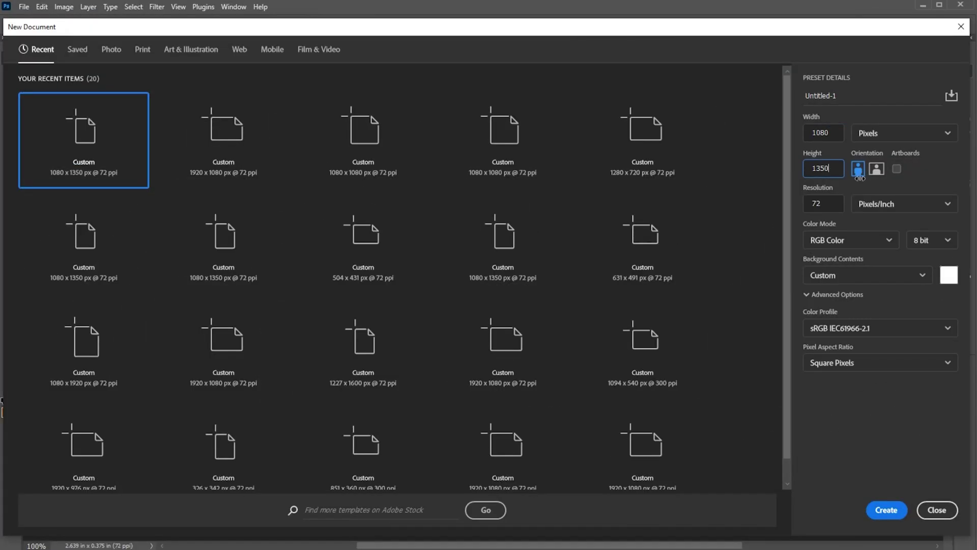
pyautogui.click(886, 510)
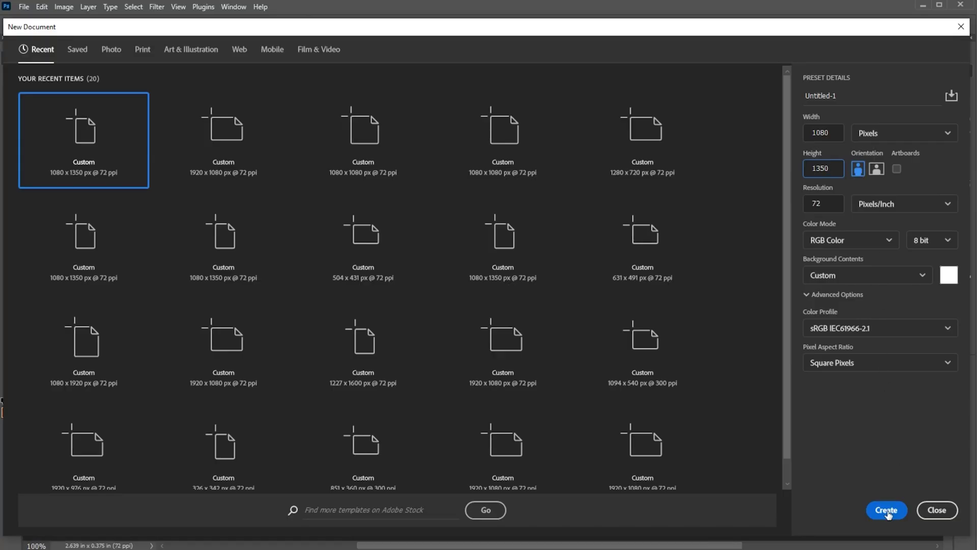
pyautogui.click(24, 6)
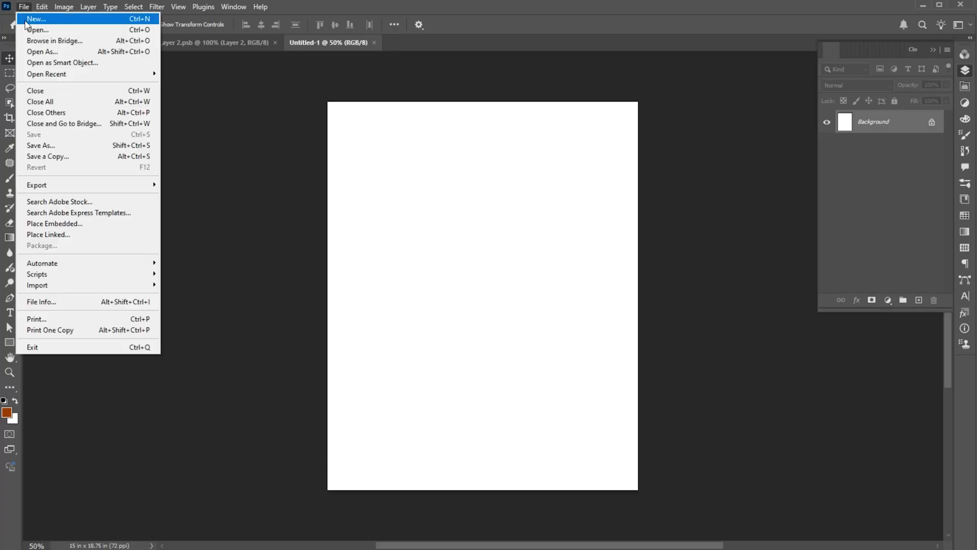
# Embed the car photo 12076c-scaled-1 in the document.
pyautogui.click(56, 224)
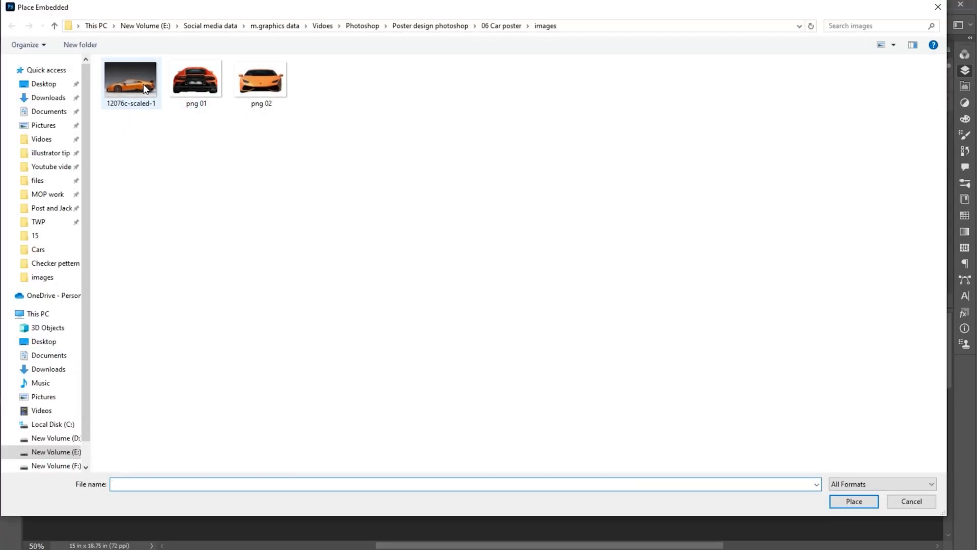
pyautogui.click(146, 88)
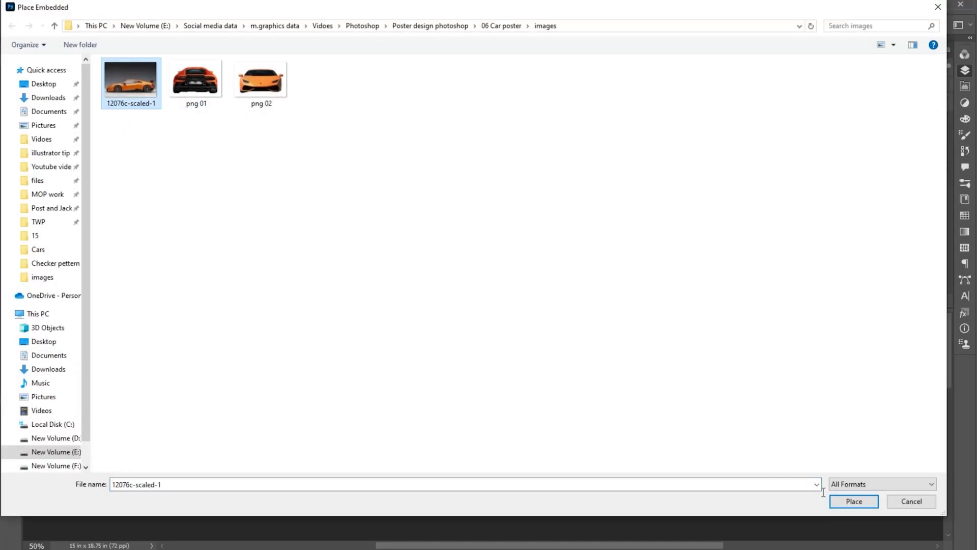
pyautogui.click(853, 502)
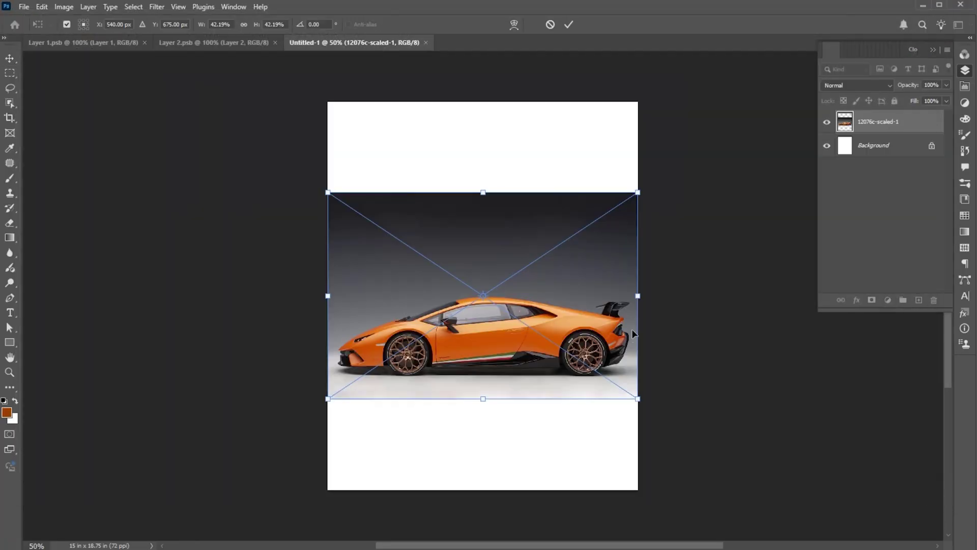
pyautogui.press('Return')
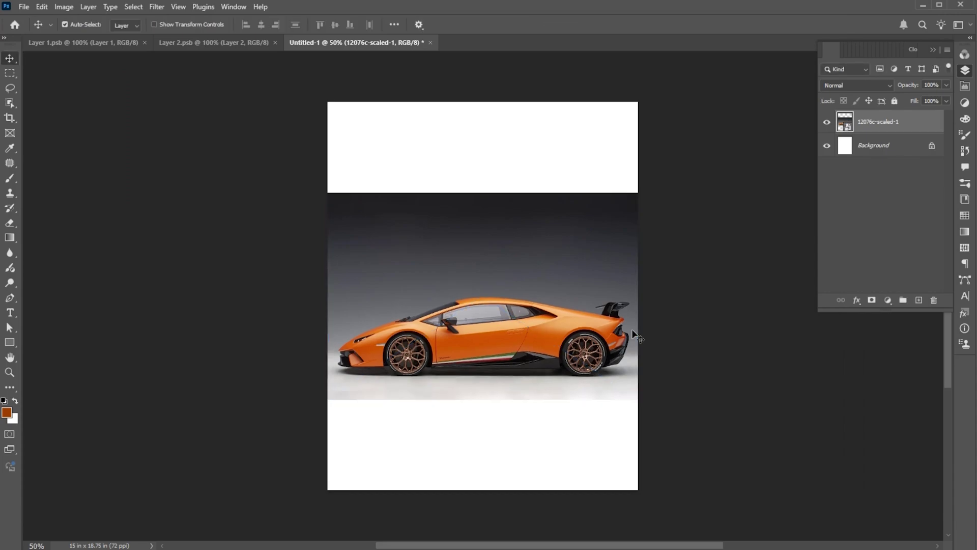
# Select the car with Object Selection and mask out its backdrop.
pyautogui.click(13, 107)
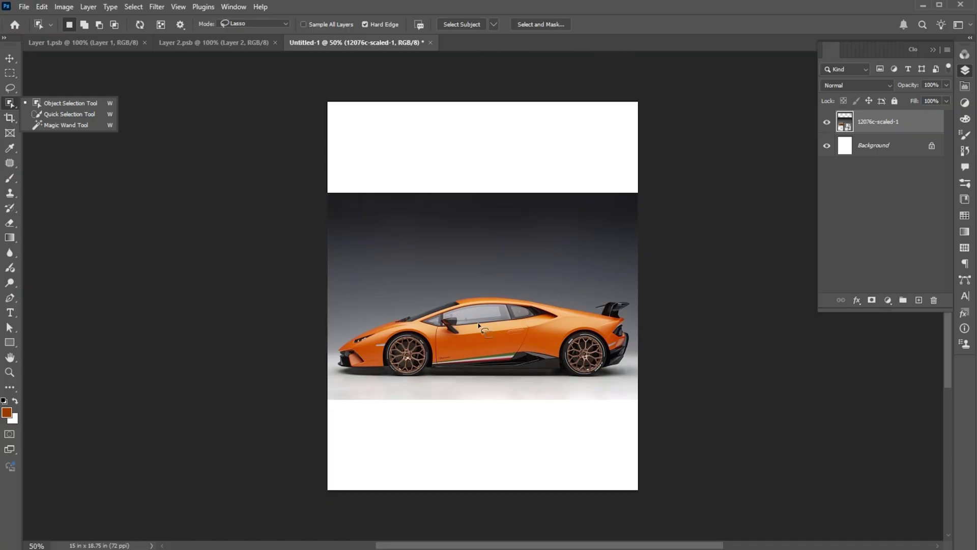
pyautogui.click(634, 334)
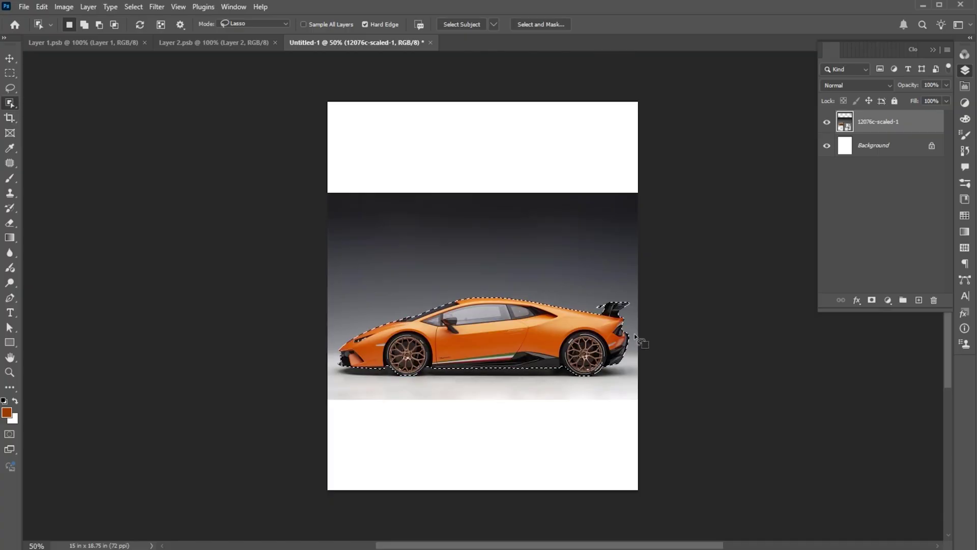
pyautogui.click(870, 300)
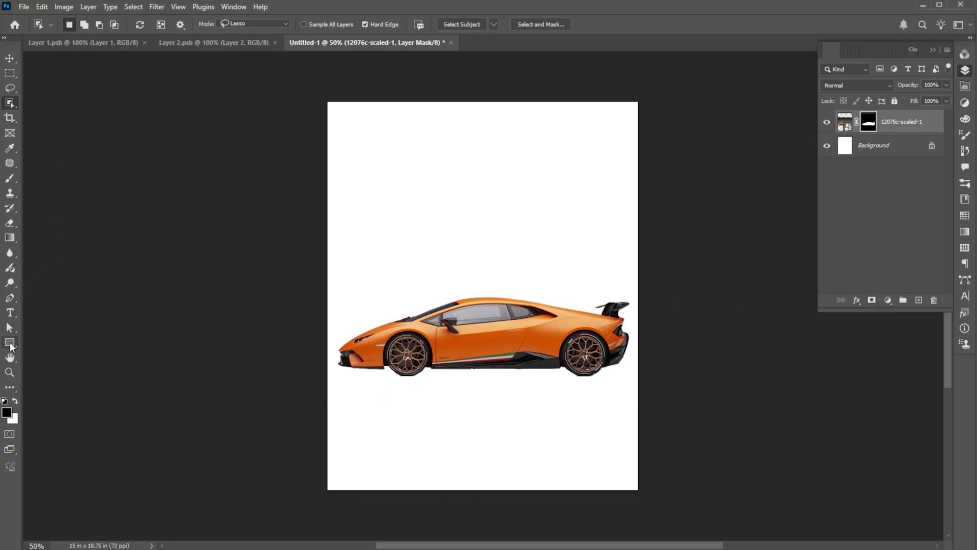
pyautogui.click(10, 345)
# Draw a black bar under the car with 33 px rounded corners.
pyautogui.click(40, 347)
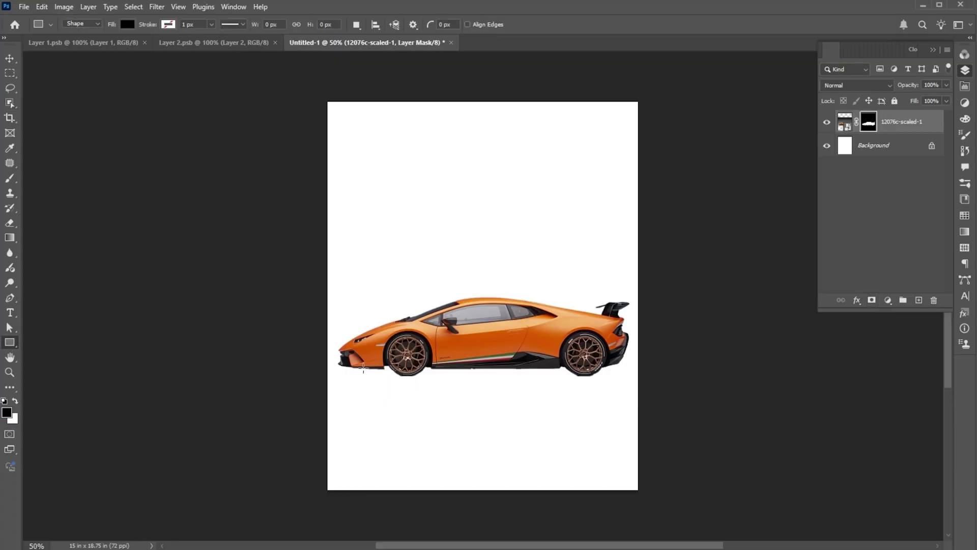
pyautogui.moveTo(358, 360); pyautogui.dragTo(609, 382)
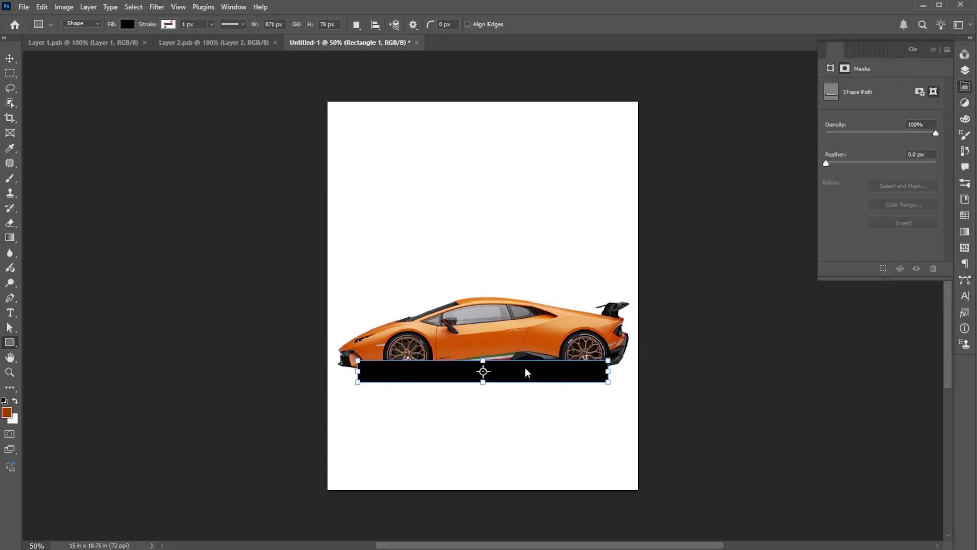
pyautogui.click(830, 68)
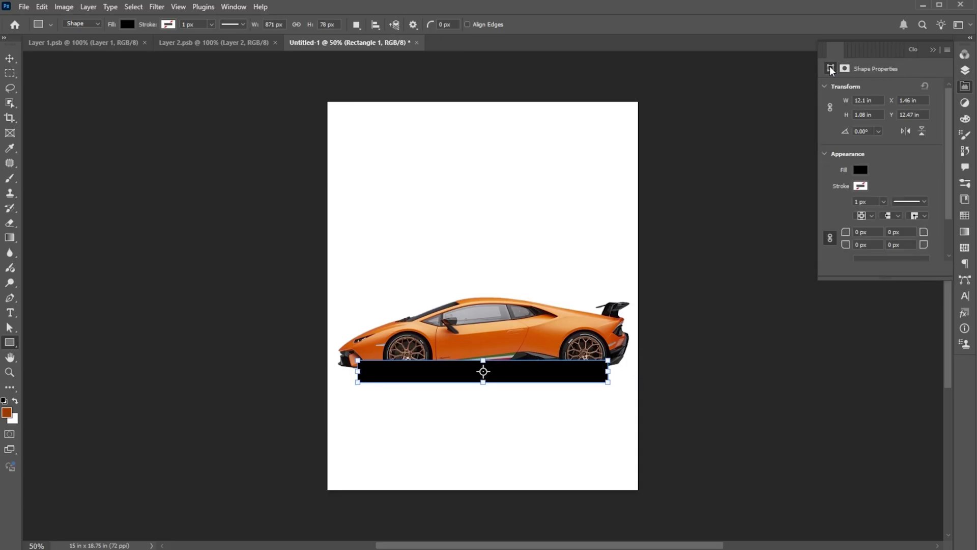
pyautogui.moveTo(858, 234); pyautogui.dragTo(865, 236)
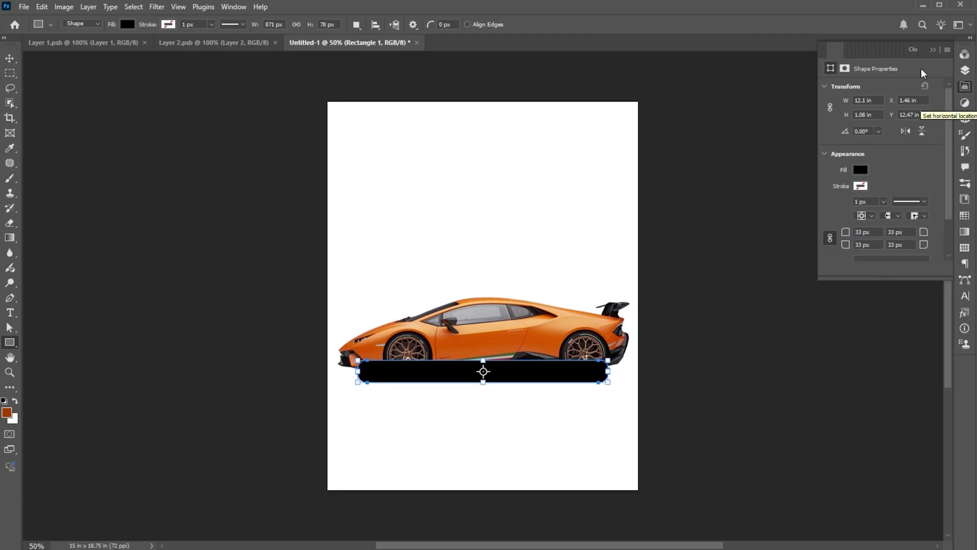
pyautogui.click(933, 50)
# Flare the bar's bottom into a trapezoid and move Rectangle 1 beneath the car layer.
pyautogui.press('v')
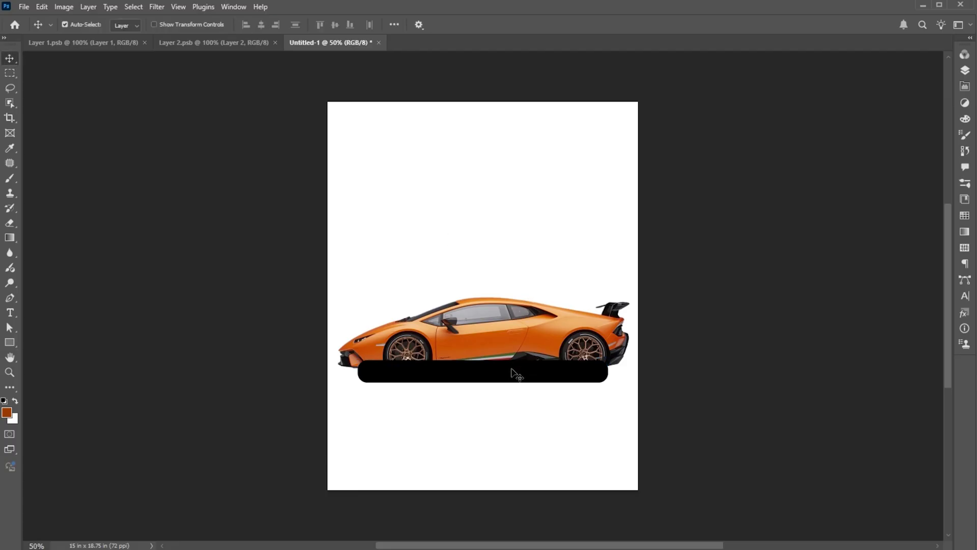
pyautogui.hotkey('ctrl', 't')
pyautogui.rightClick(510, 373)
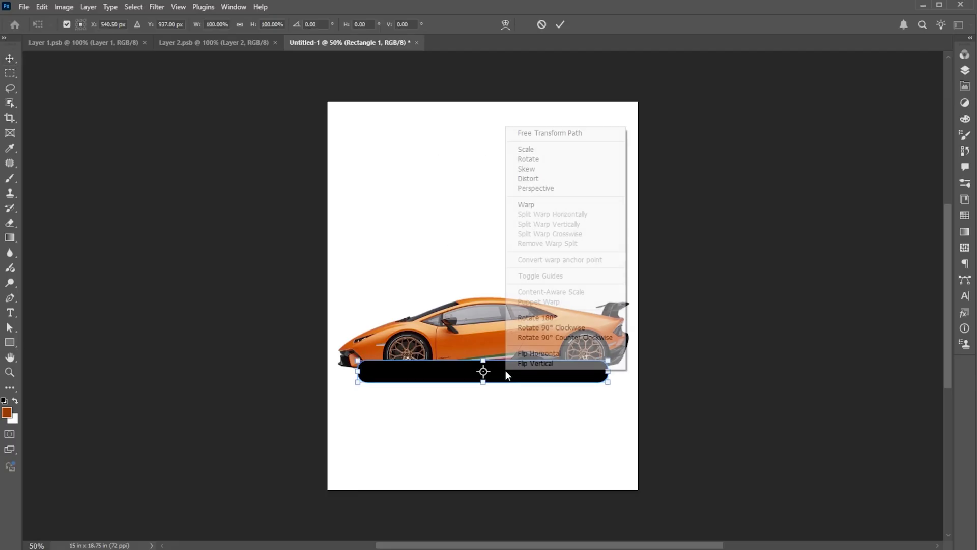
pyautogui.click(534, 188)
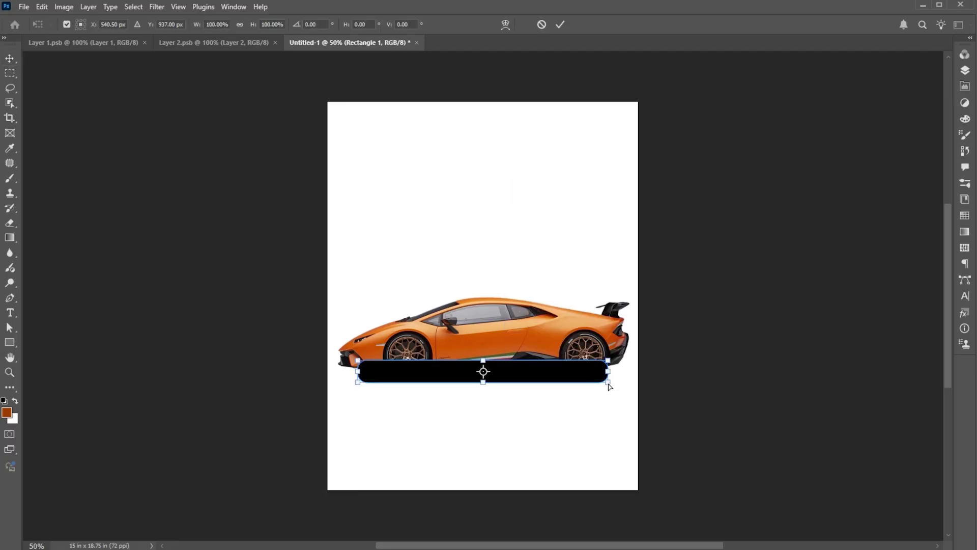
pyautogui.moveTo(608, 383); pyautogui.dragTo(633, 383)
pyautogui.press('Return')
pyautogui.click(964, 71)
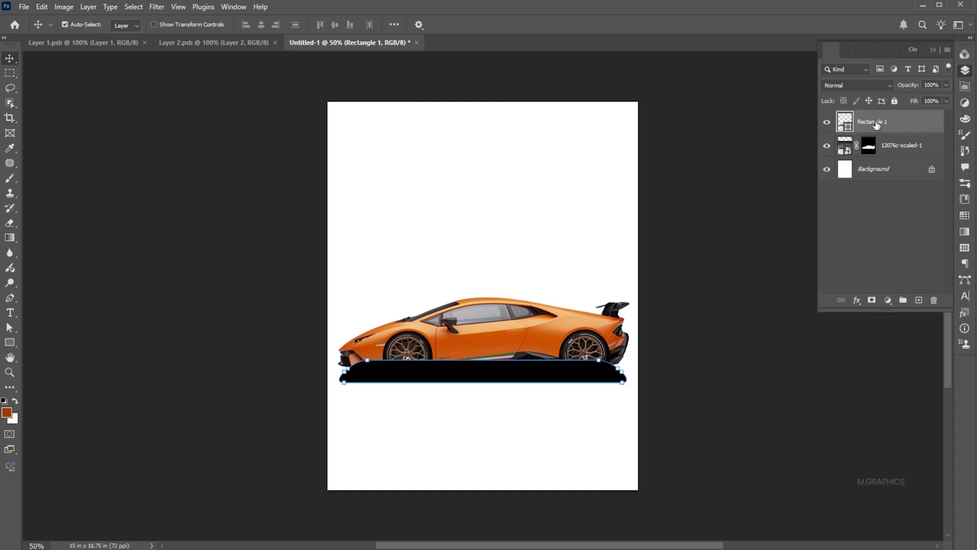
pyautogui.moveTo(876, 124); pyautogui.dragTo(876, 168)
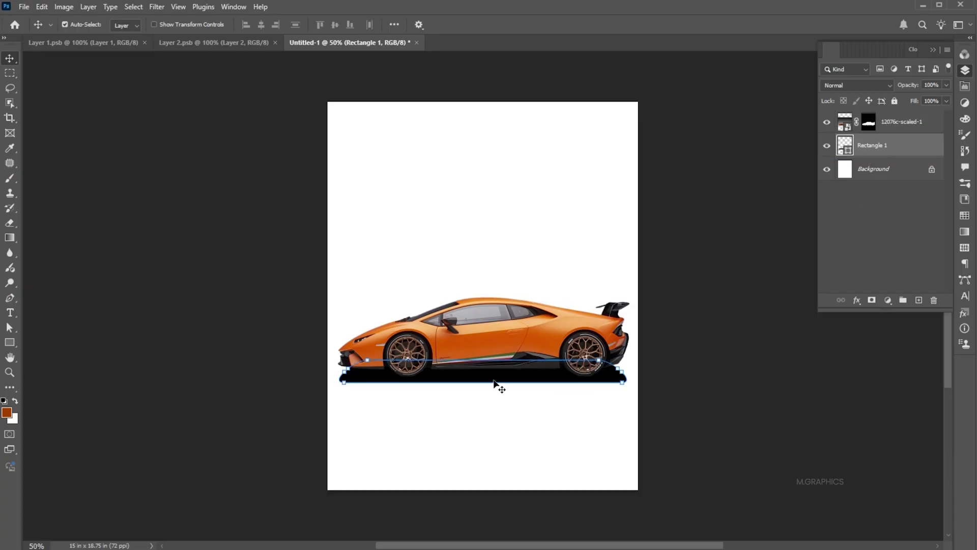
pyautogui.click(156, 6)
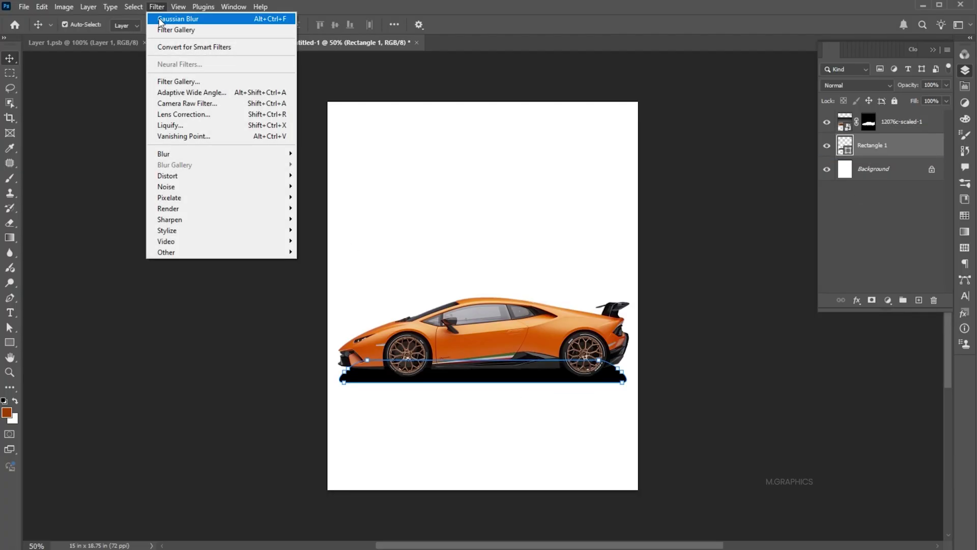
pyautogui.moveTo(164, 153)
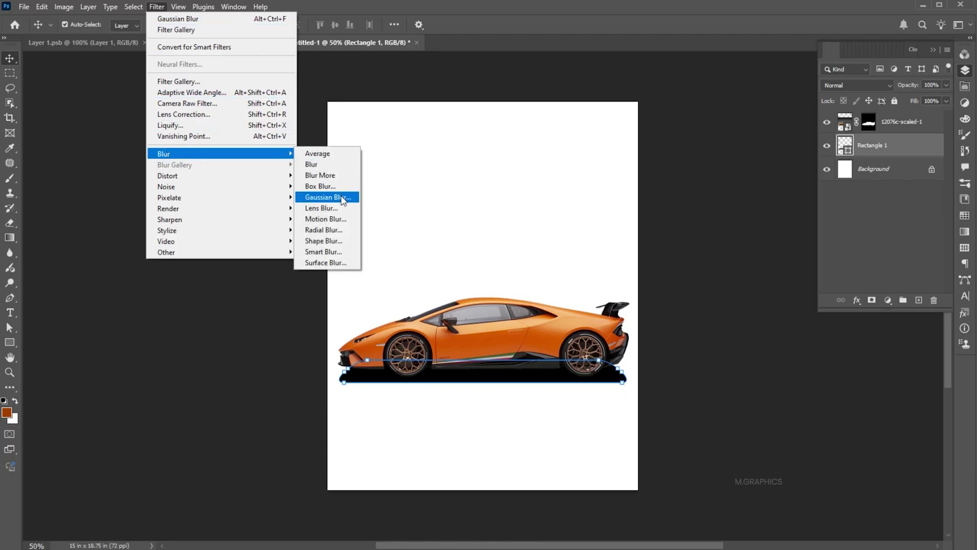
# Convert the black shape to a smart object and apply a Gaussian Blur.
pyautogui.click(342, 197)
pyautogui.click(455, 213)
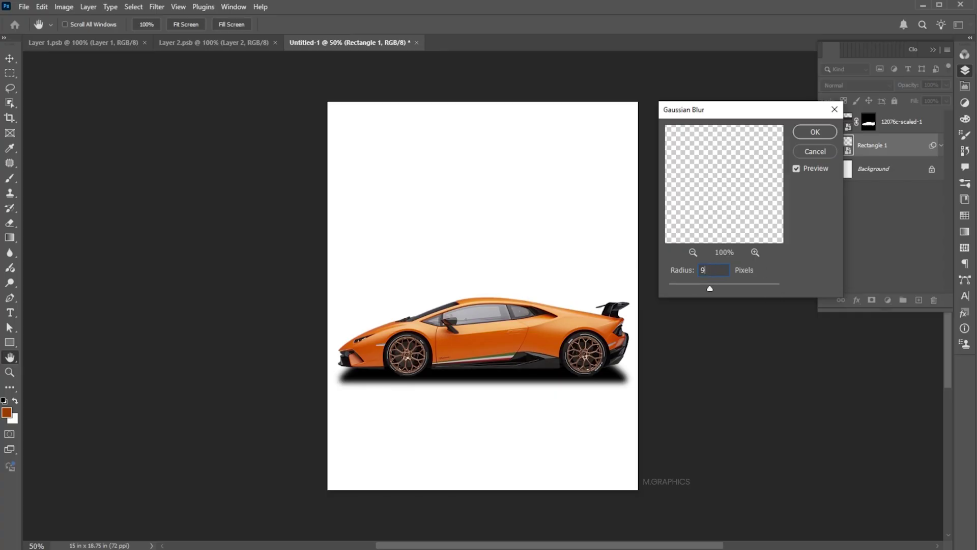
pyautogui.click(814, 131)
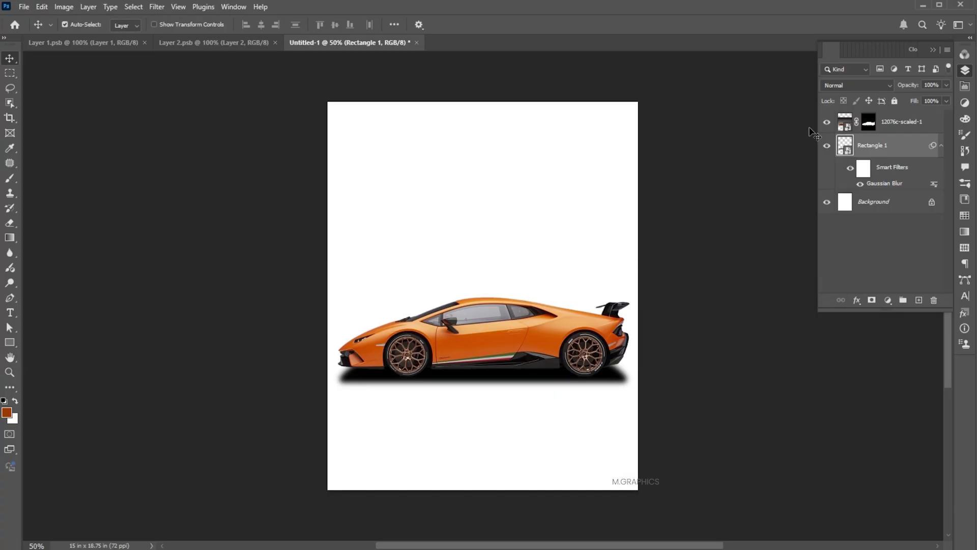
pyautogui.press('z')
pyautogui.moveTo(569, 401); pyautogui.dragTo(599, 406)
pyautogui.press('v')
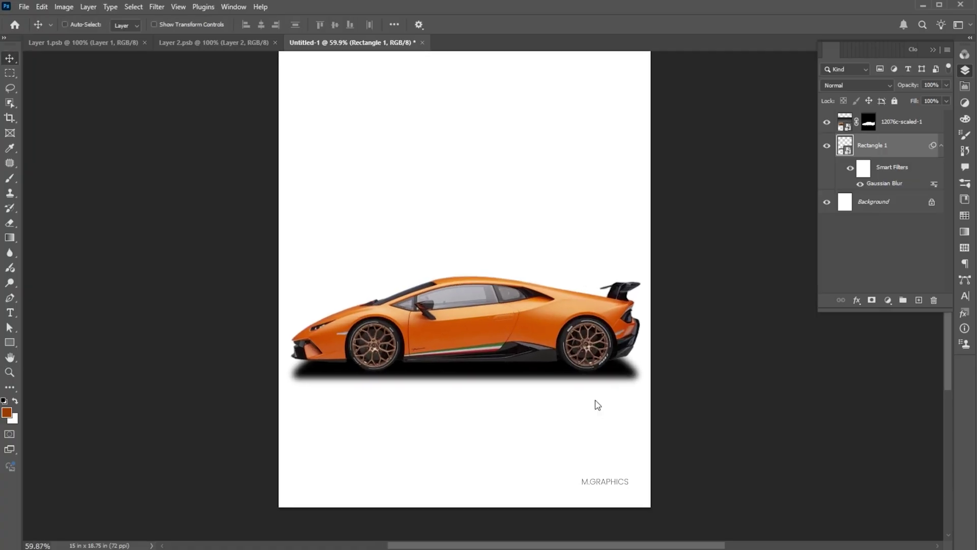
# Pinch the shadow's top inward, flatten its height, and add a layer mask.
pyautogui.hotkey('ctrl', 't')
pyautogui.click(498, 218)
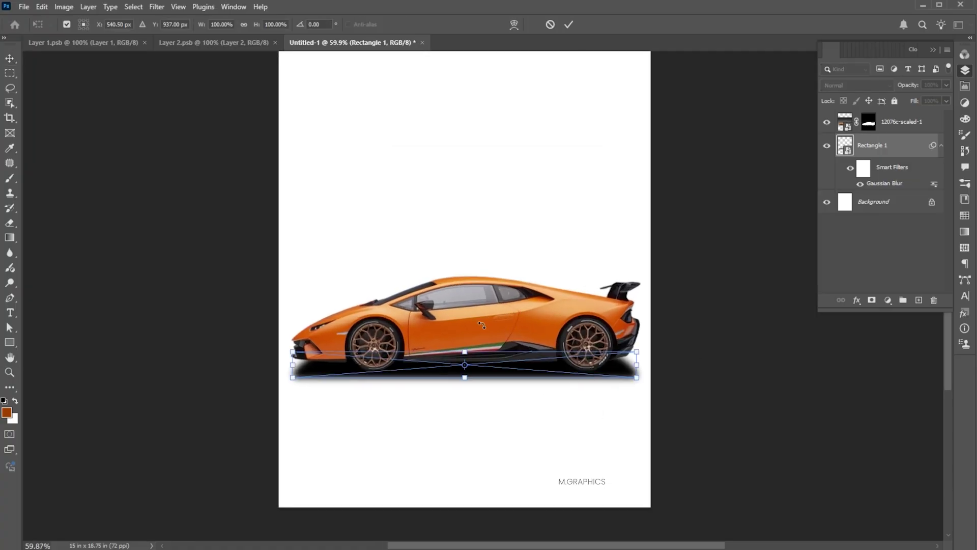
pyautogui.rightClick(501, 368)
pyautogui.click(534, 202)
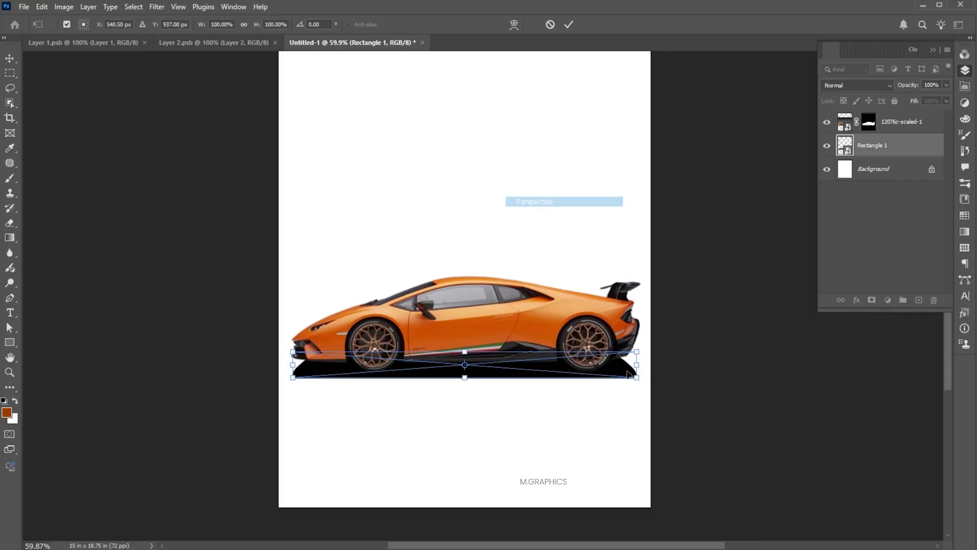
pyautogui.moveTo(636, 351); pyautogui.dragTo(605, 353)
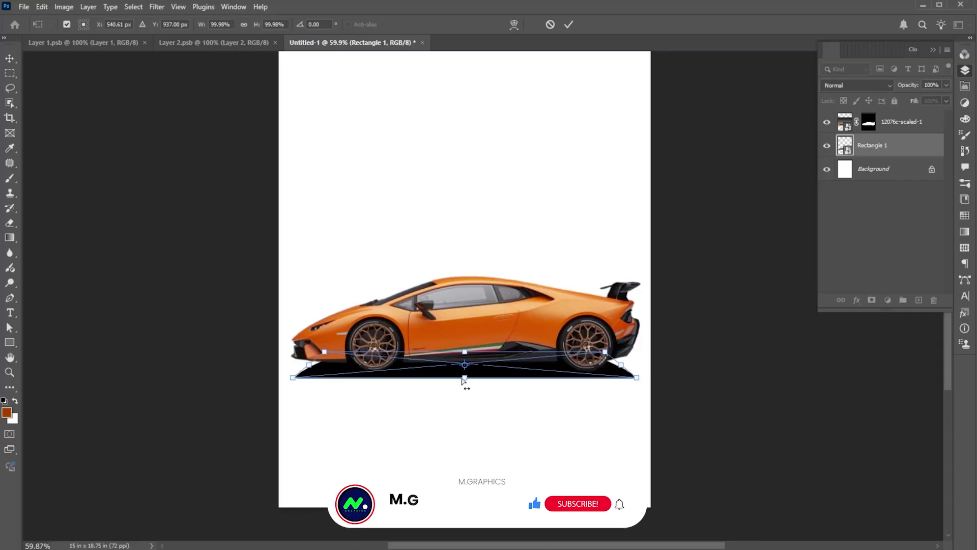
pyautogui.moveTo(472, 376); pyautogui.dragTo(467, 372)
pyautogui.press('Return')
pyautogui.hotkey('ctrl', 'f')
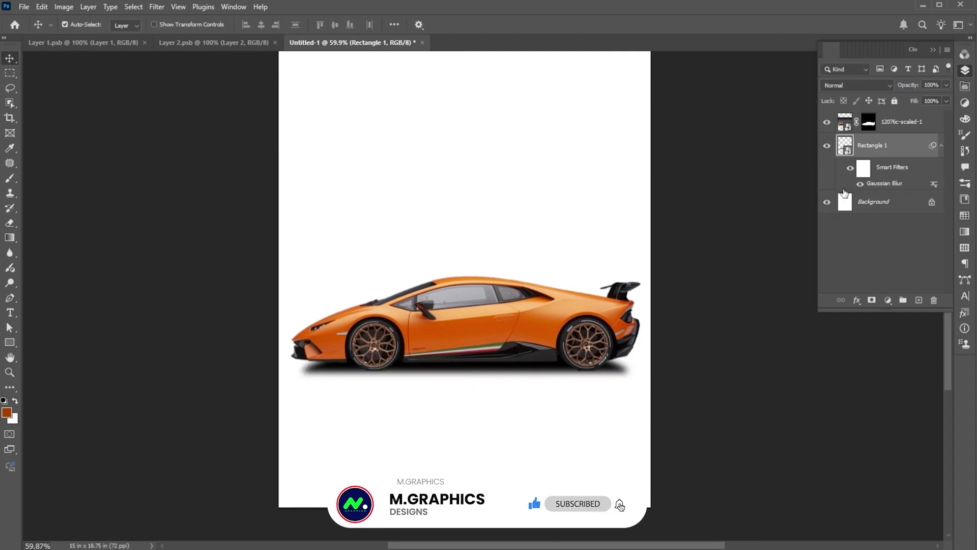
pyautogui.click(872, 301)
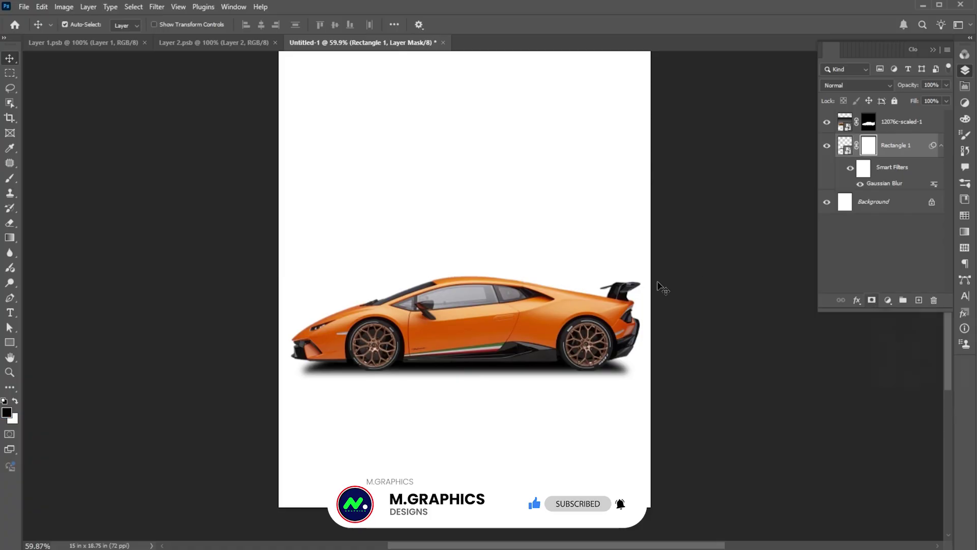
# Fade the shadow under the car's front and rear with a large soft brush on its mask.
pyautogui.press('b')
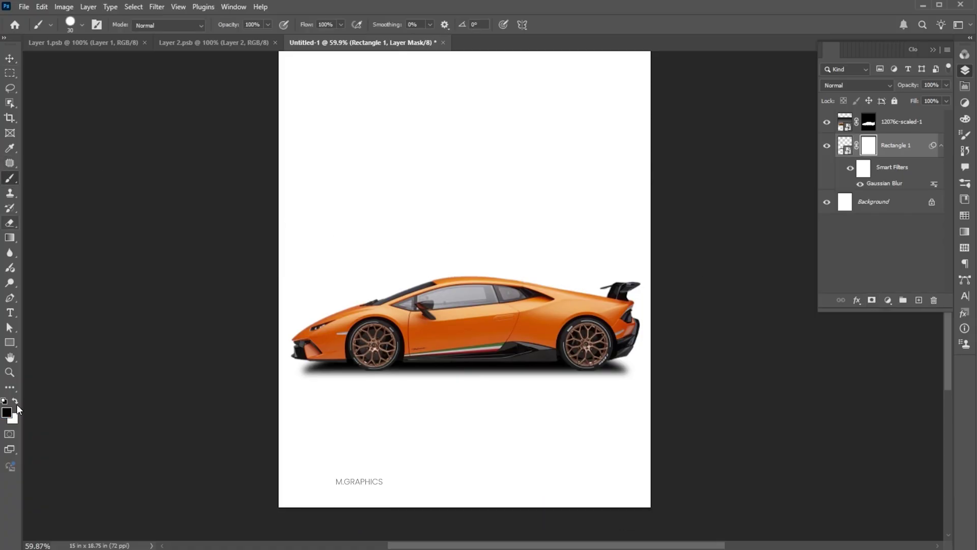
pyautogui.click(342, 25)
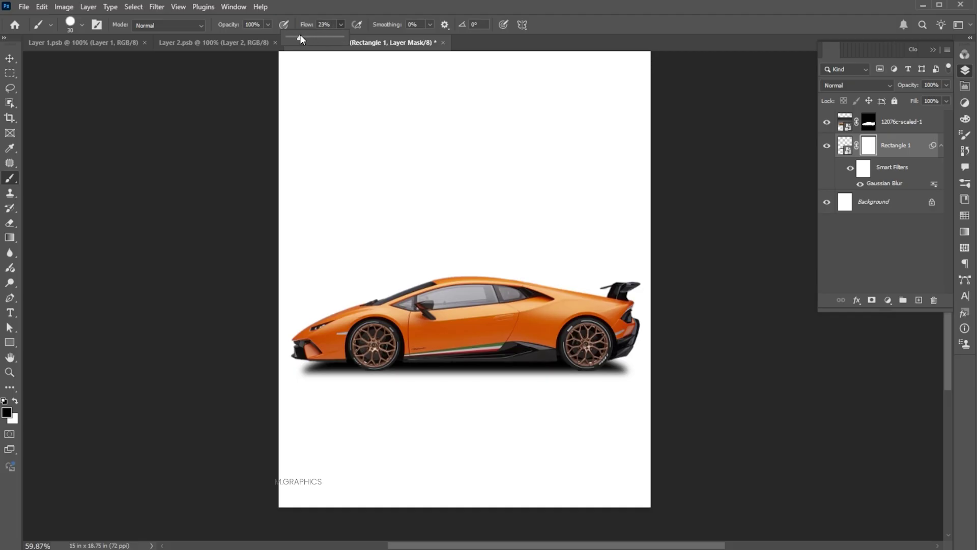
pyautogui.click(82, 24)
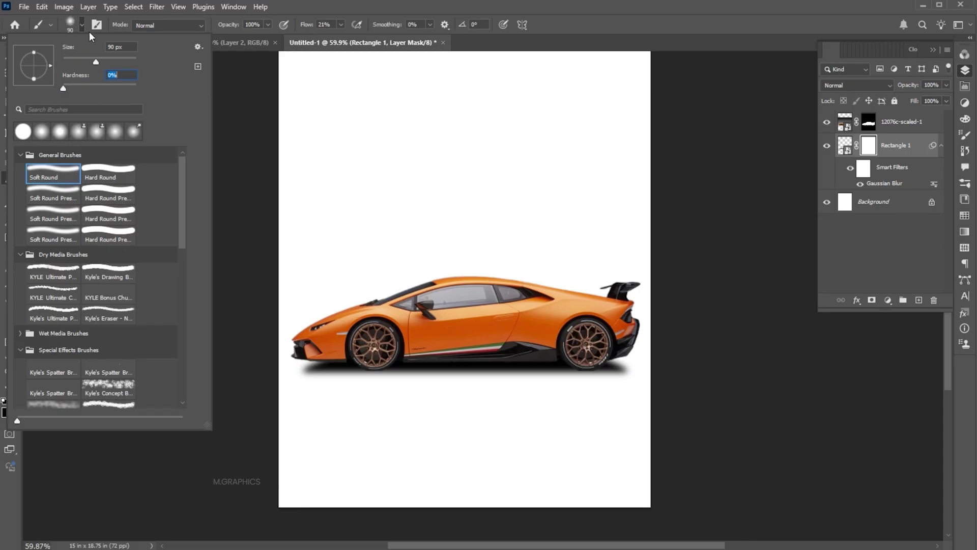
pyautogui.click(82, 26)
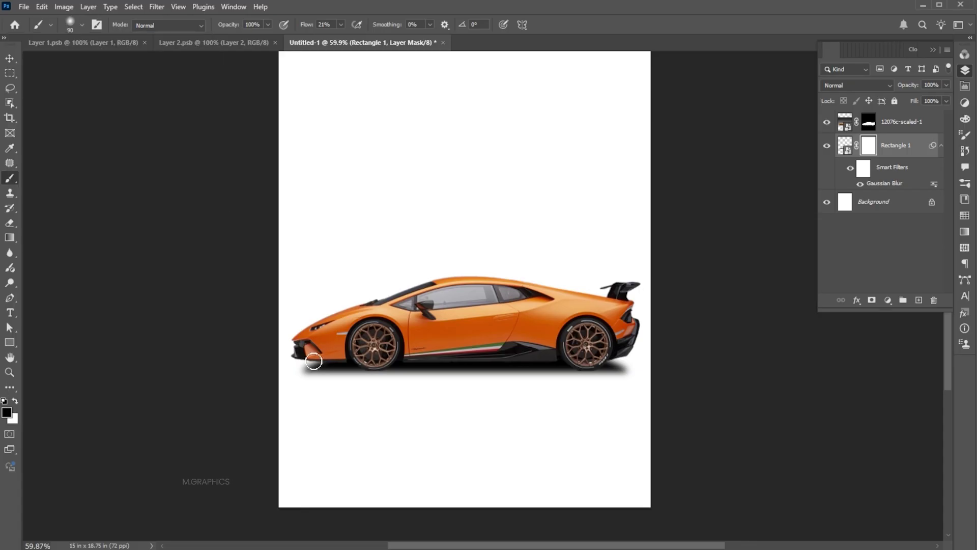
pyautogui.press(']')
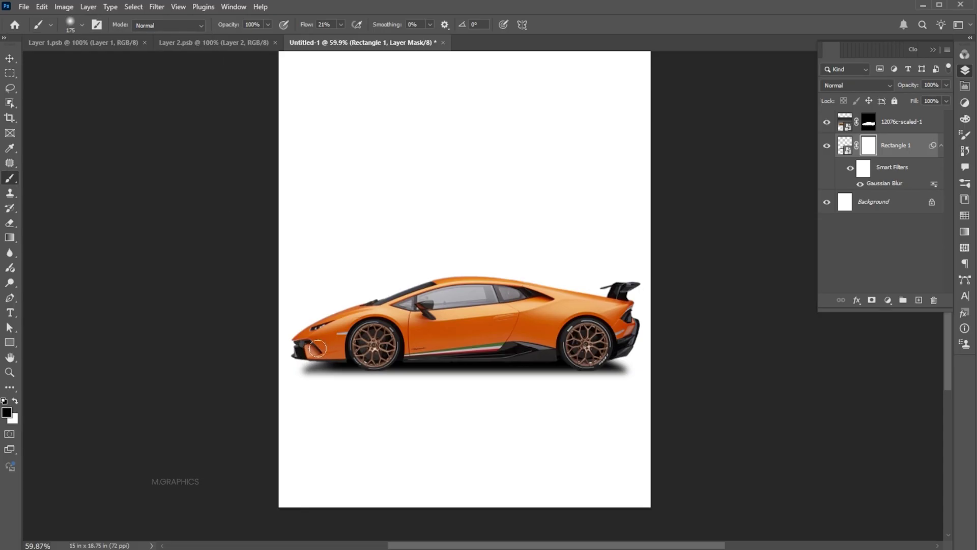
pyautogui.moveTo(317, 348); pyautogui.dragTo(428, 354)
pyautogui.moveTo(613, 356); pyautogui.dragTo(615, 369)
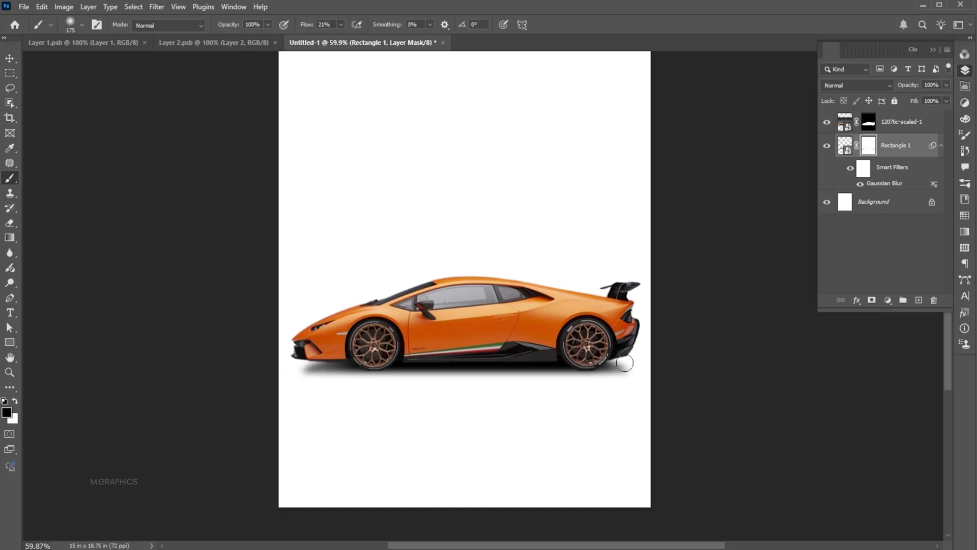
# Draw a tall rectangle from the page top down to the car.
pyautogui.press('v')
pyautogui.scroll(1, 745, 289)
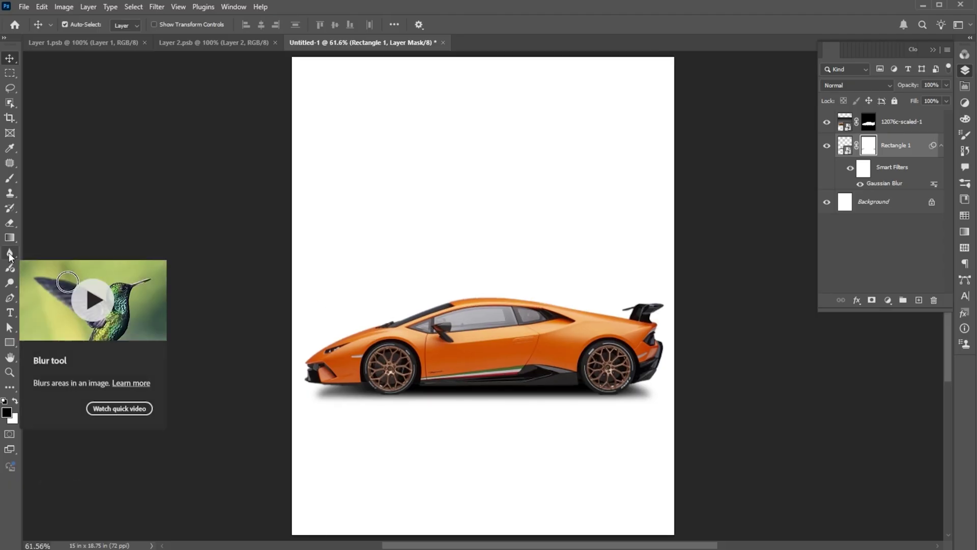
pyautogui.click(10, 342)
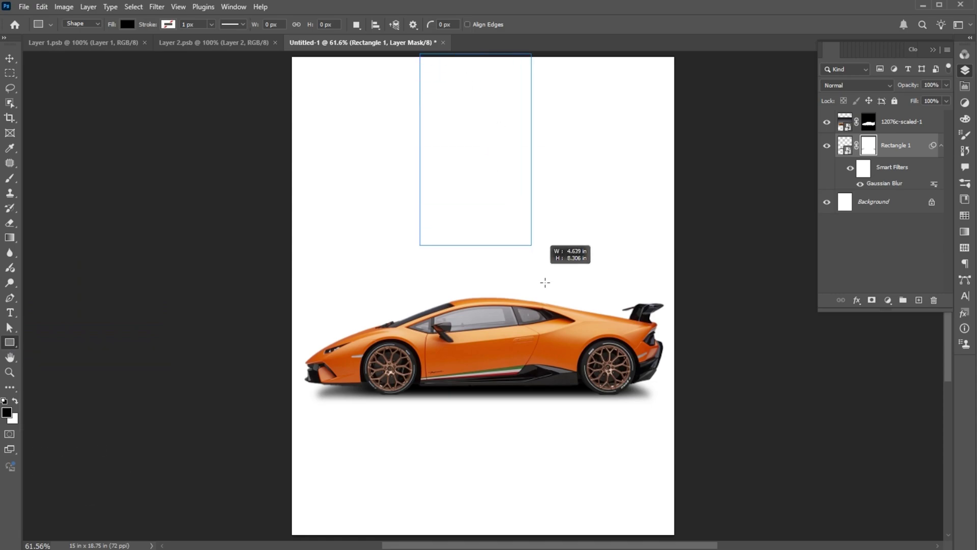
pyautogui.moveTo(420, 54); pyautogui.dragTo(558, 329)
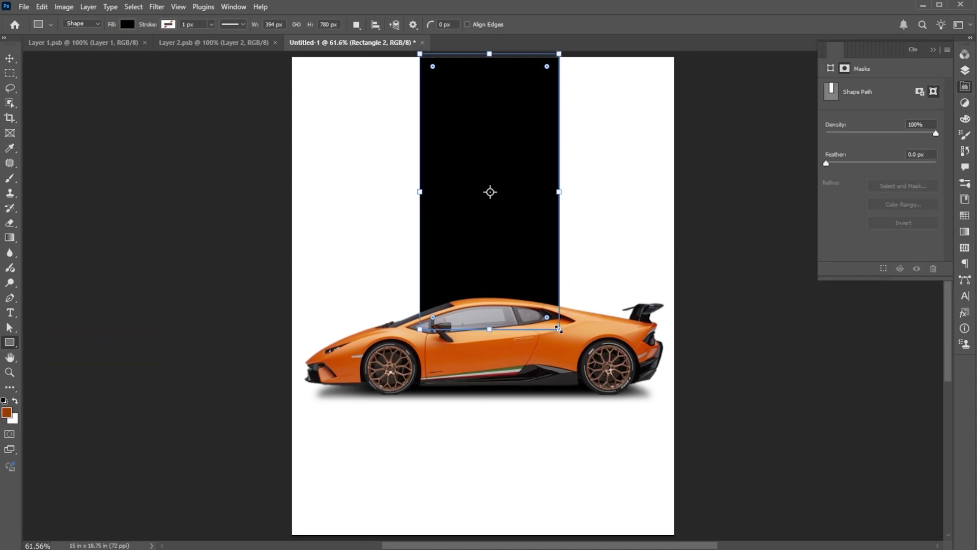
# Nudge the tall band left and fill it with deep orange #ab4900 sampled from the car.
pyautogui.press('v')
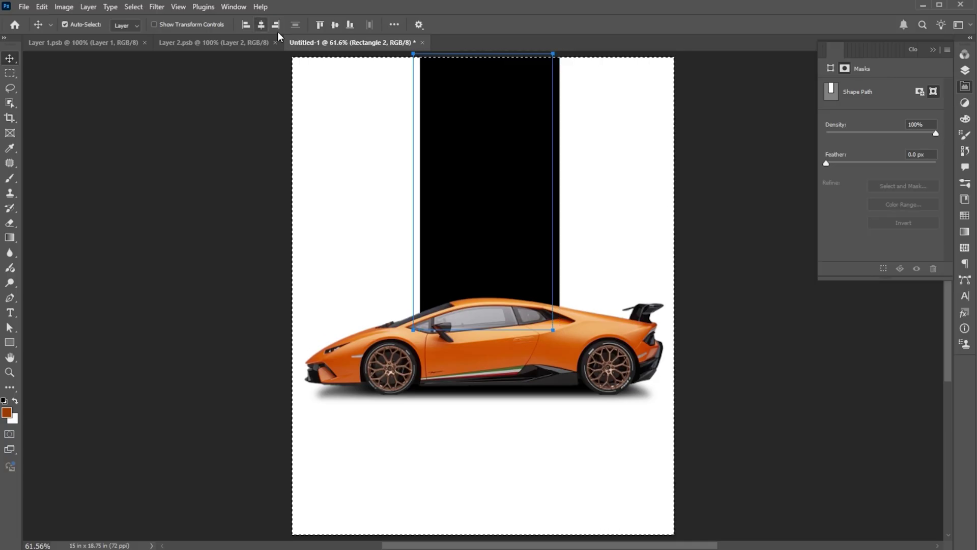
pyautogui.moveTo(596, 128); pyautogui.dragTo(588, 127)
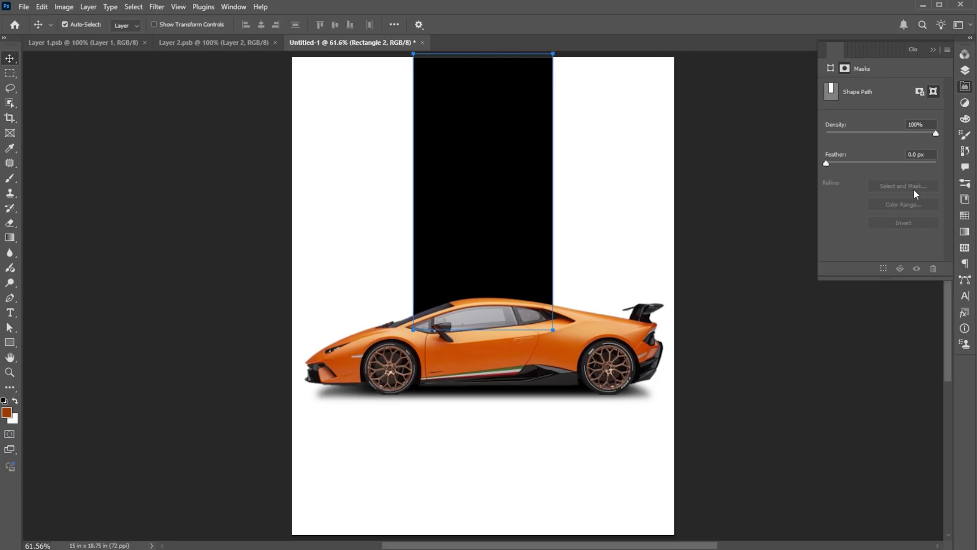
pyautogui.click(830, 67)
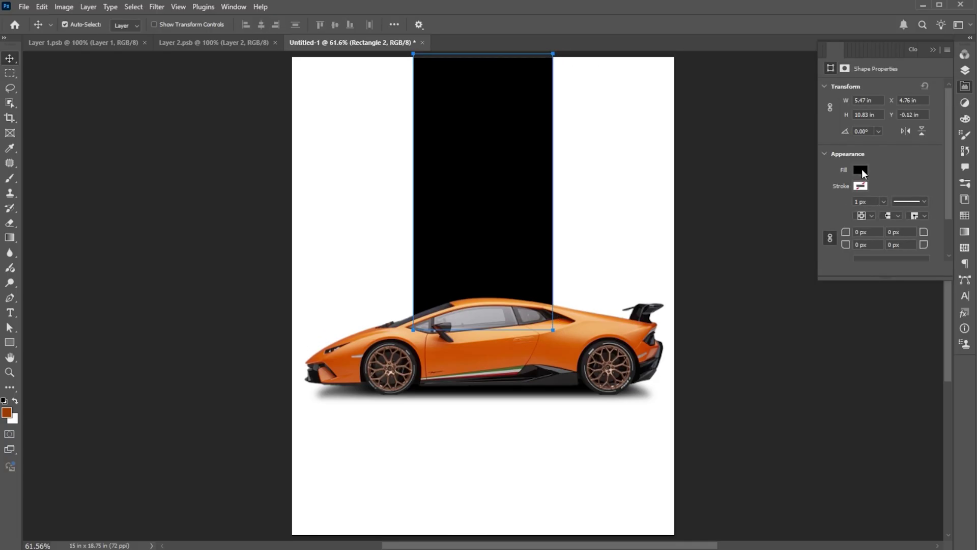
pyautogui.click(860, 169)
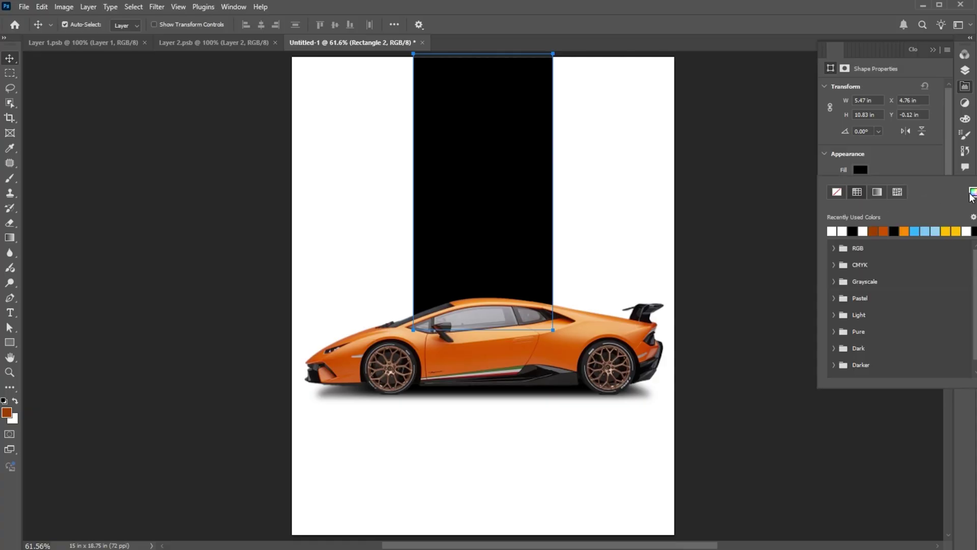
pyautogui.click(973, 191)
pyautogui.click(549, 342)
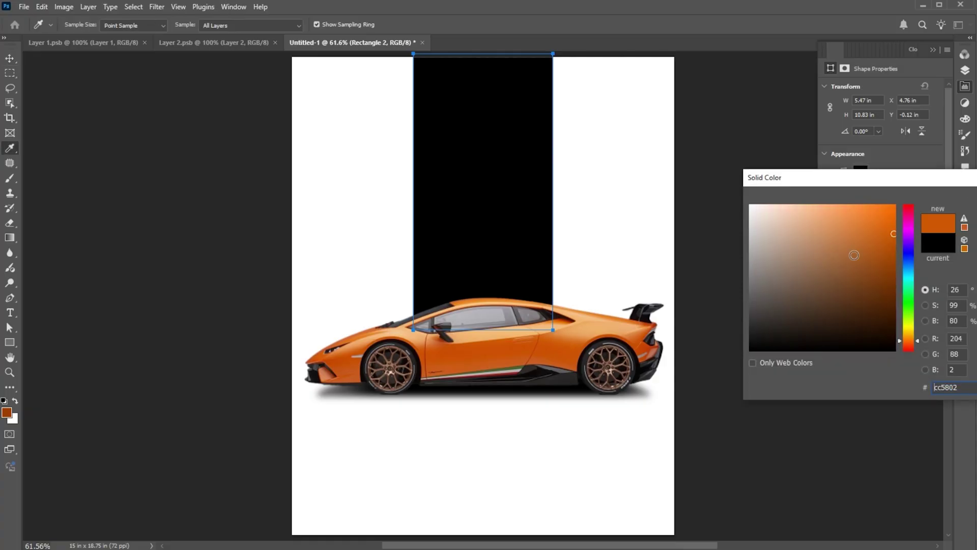
pyautogui.moveTo(888, 236); pyautogui.dragTo(895, 253)
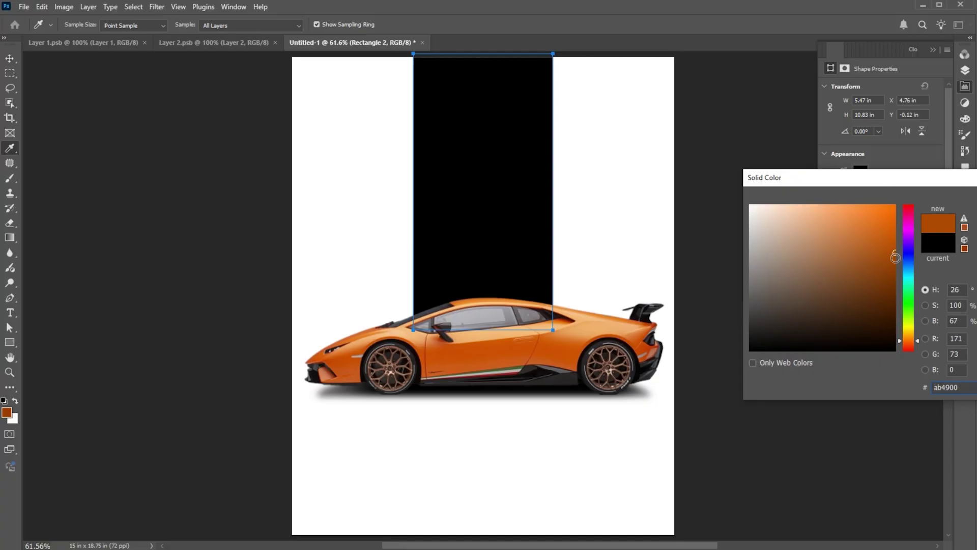
pyautogui.press('Return')
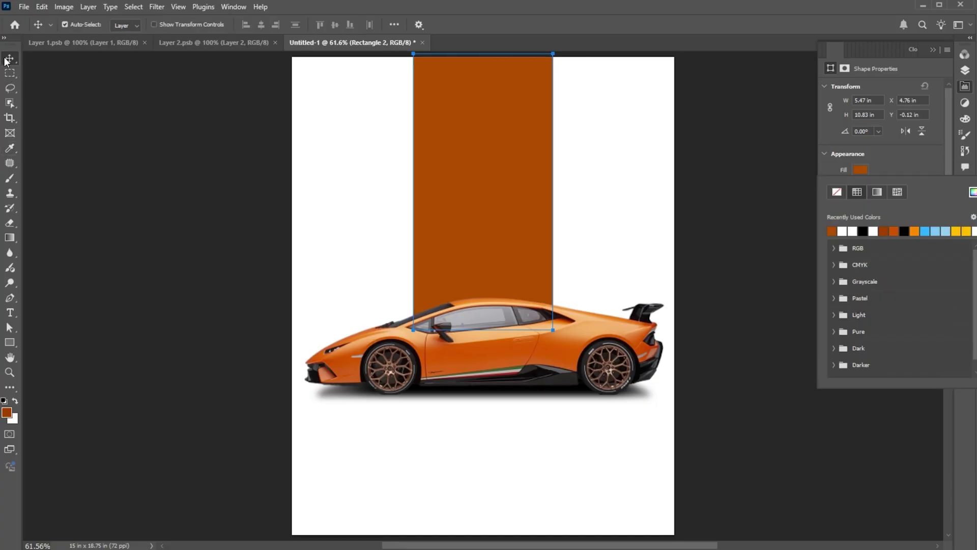
pyautogui.click(8, 61)
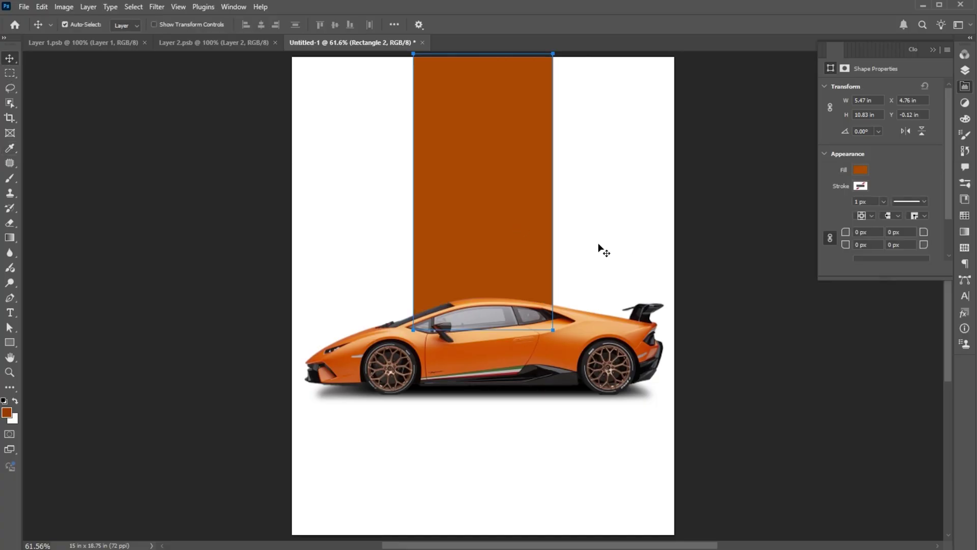
pyautogui.click(967, 69)
# Move Rectangle 2 beneath Rectangle 1 and zoom out to the full poster.
pyautogui.moveTo(899, 150); pyautogui.dragTo(899, 214)
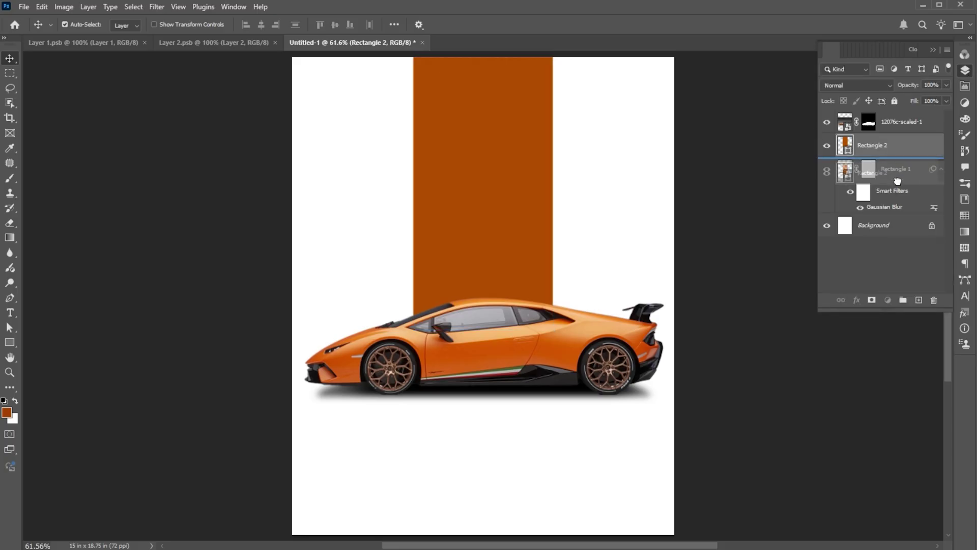
pyautogui.press('z')
pyautogui.moveTo(517, 214); pyautogui.dragTo(484, 199)
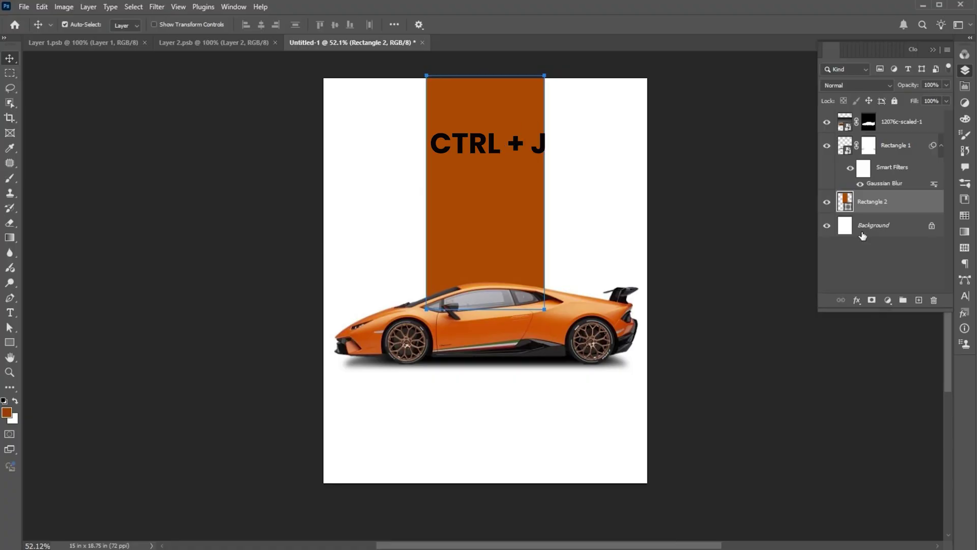
# Duplicate the band, flip the copy below the car, and flare its bottom into a trapezoid.
pyautogui.hotkey('ctrl', 'j')
pyautogui.hotkey('ctrl', 't')
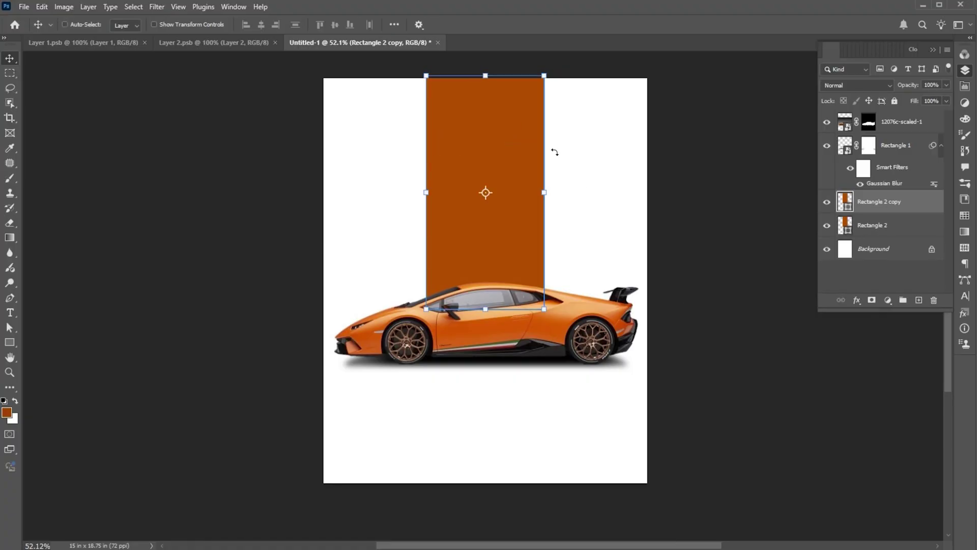
pyautogui.moveTo(483, 123); pyautogui.dragTo(483, 486)
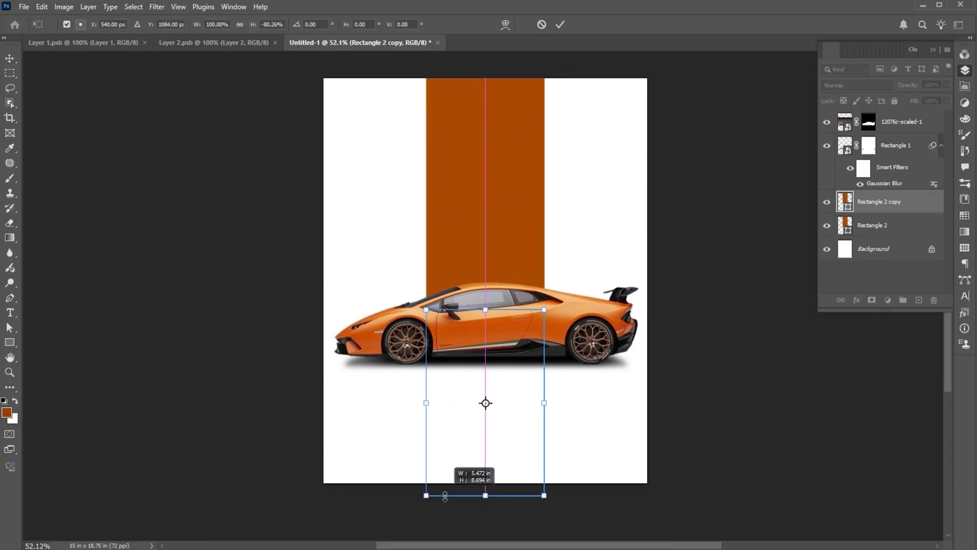
pyautogui.rightClick(502, 456)
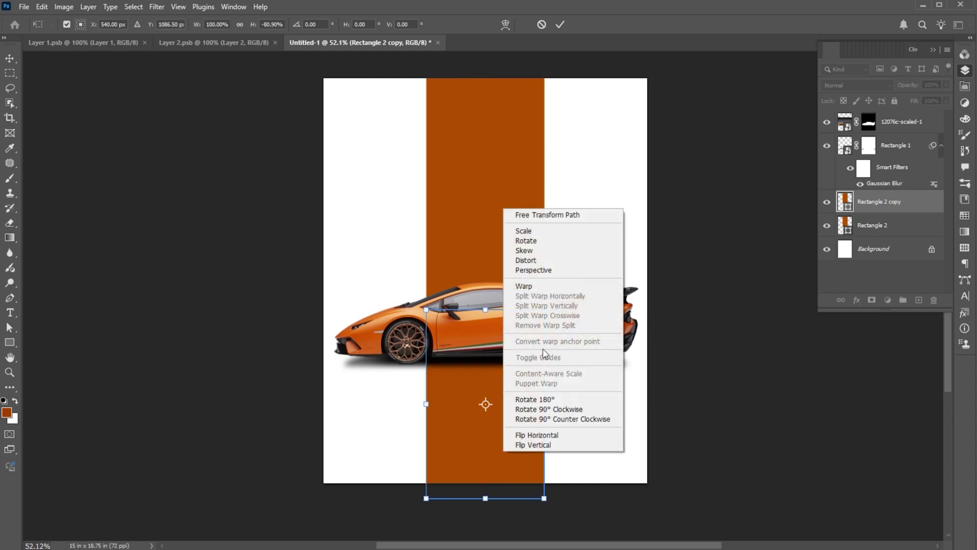
pyautogui.click(534, 271)
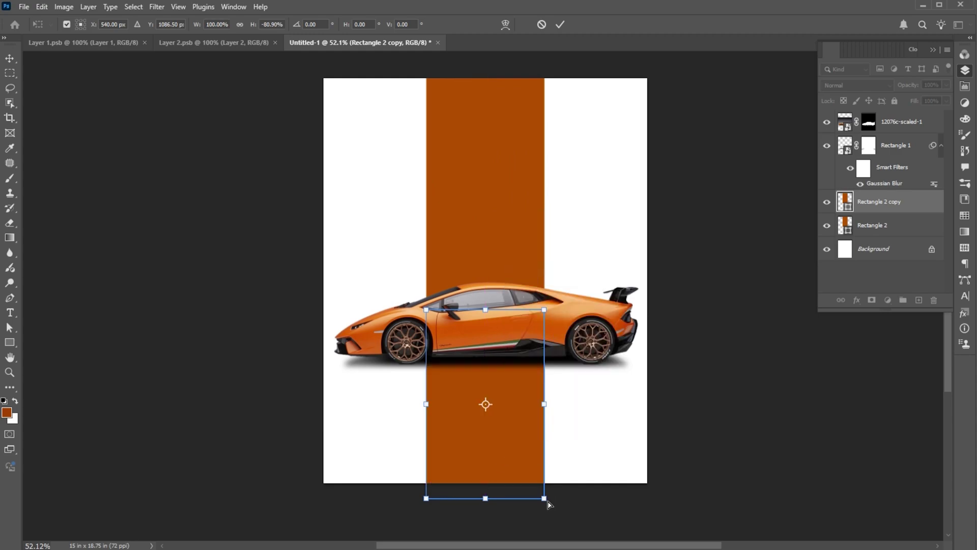
pyautogui.moveTo(543, 498); pyautogui.dragTo(685, 499)
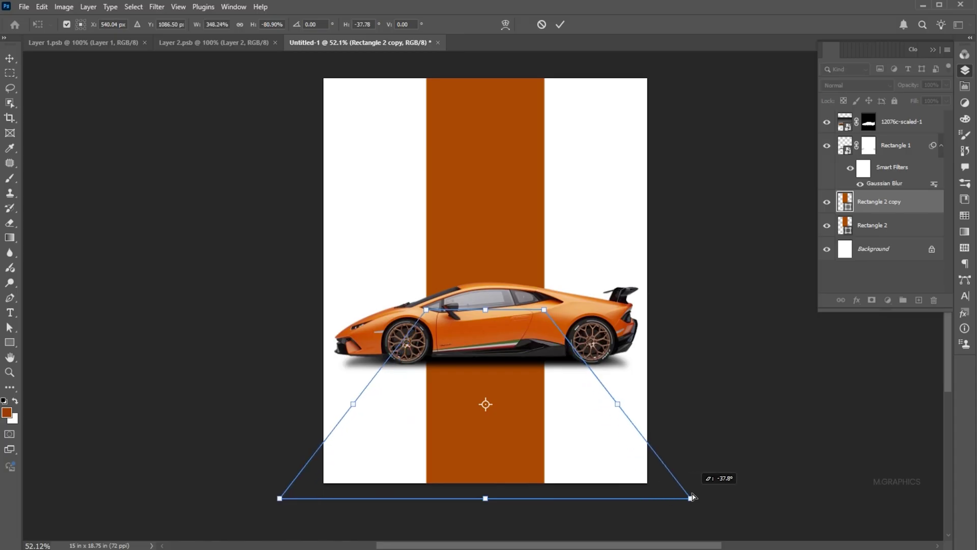
pyautogui.press('Return')
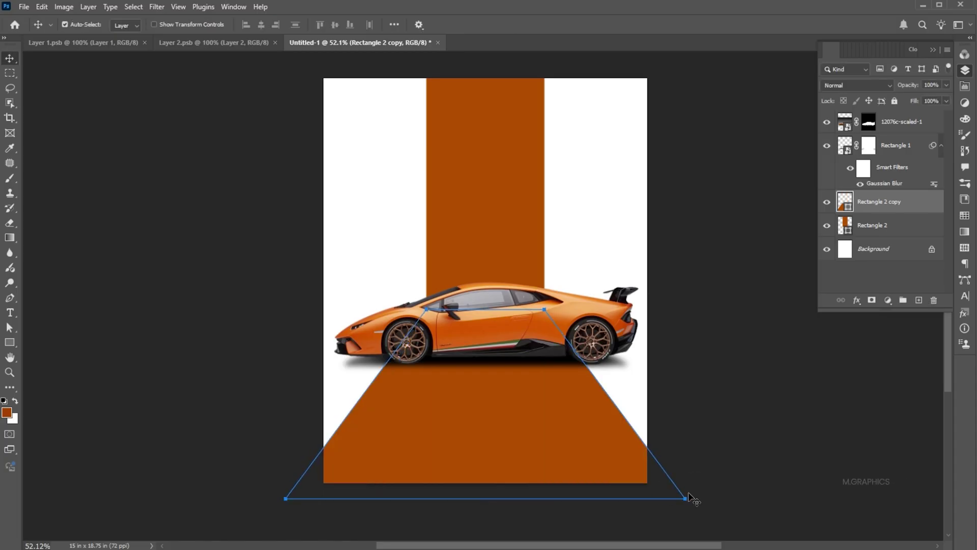
pyautogui.click(191, 162)
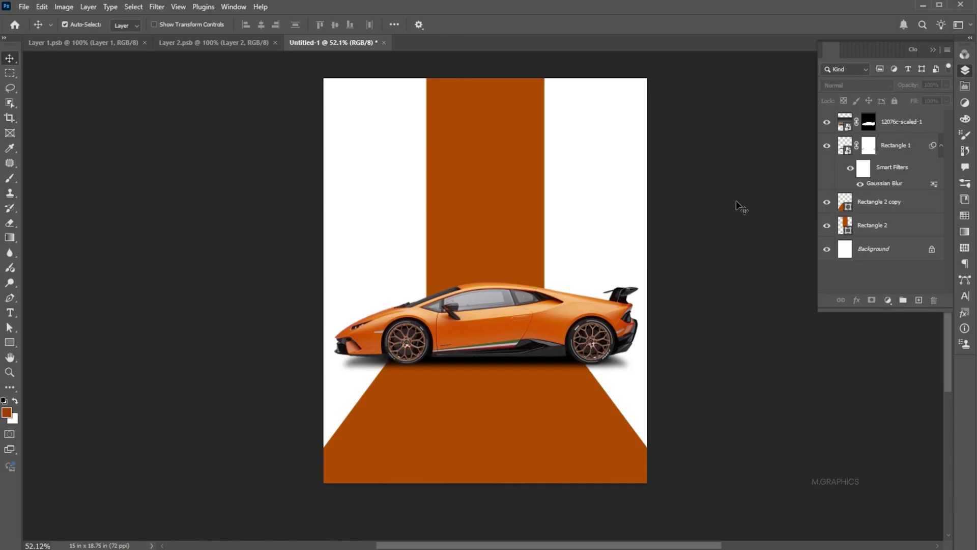
# Lower the car and shadow slightly and drop the trapezoid's top edge to match.
pyautogui.click(903, 148)
pyautogui.keyDown('shift'); pyautogui.click(901, 122); pyautogui.keyUp('shift')
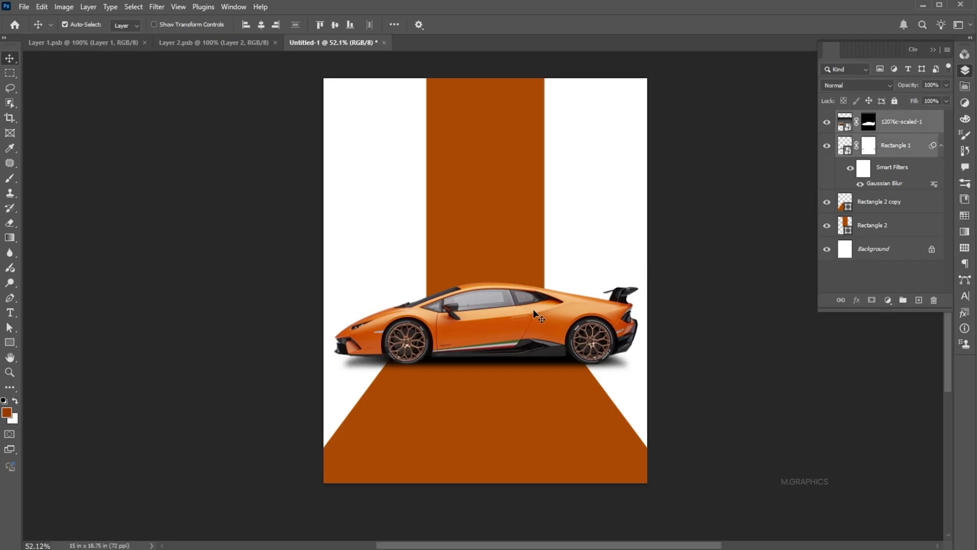
pyautogui.moveTo(534, 313); pyautogui.dragTo(534, 328)
pyautogui.click(535, 420)
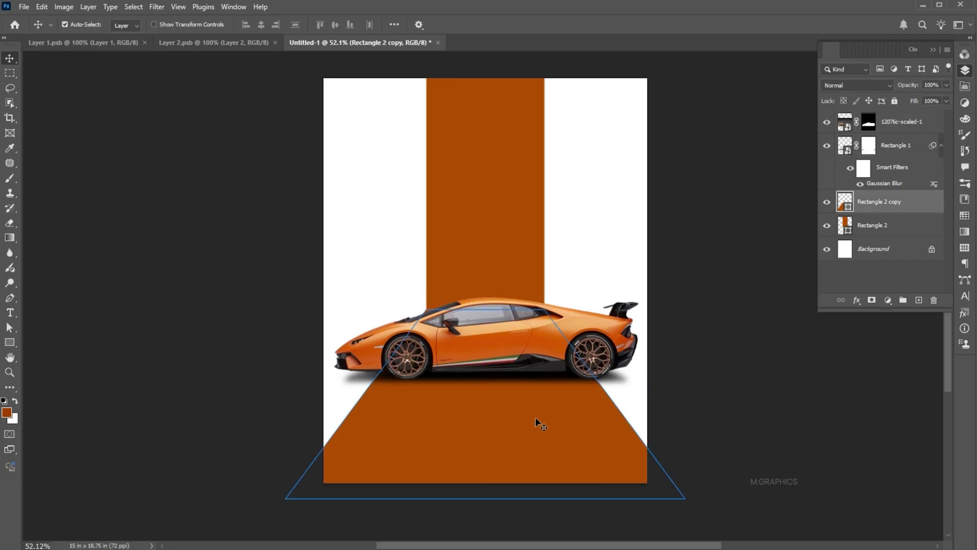
pyautogui.hotkey('ctrl', 't')
pyautogui.moveTo(486, 309); pyautogui.dragTo(486, 322)
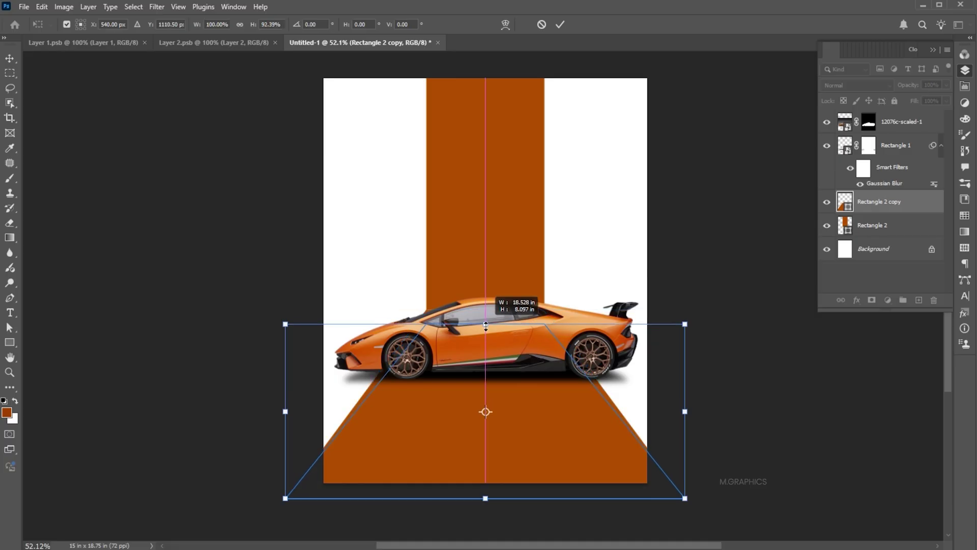
pyautogui.press('Return')
# Stretch the vertical orange band down behind the car.
pyautogui.click(491, 242)
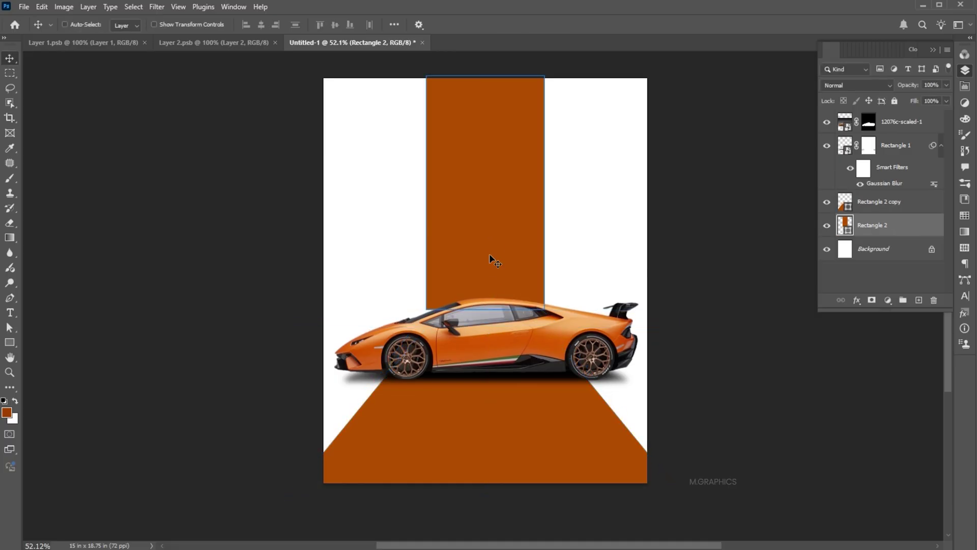
pyautogui.hotkey('ctrl', 't')
pyautogui.moveTo(484, 308); pyautogui.dragTo(485, 324)
pyautogui.press('Return')
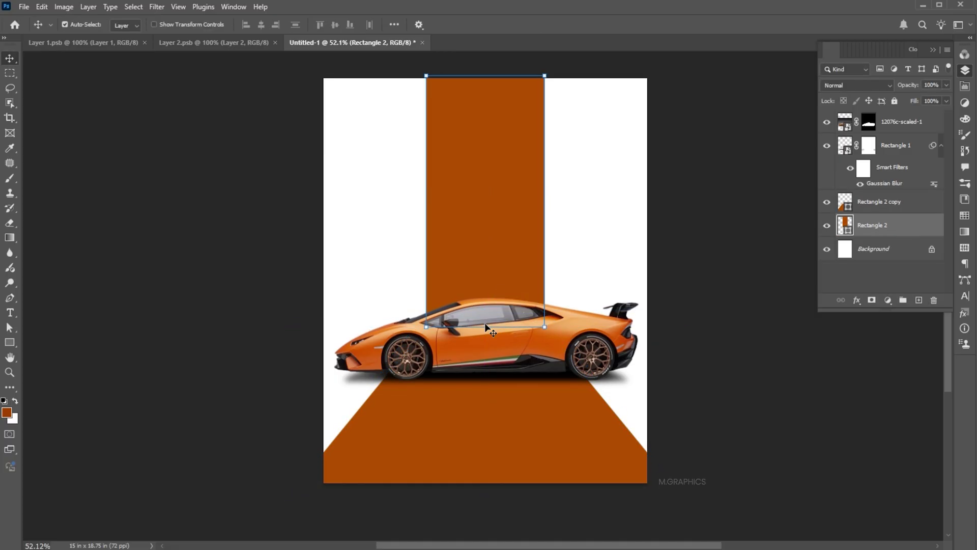
pyautogui.click(586, 258)
# Narrow the tall orange band evenly from both sides.
pyautogui.click(508, 236)
pyautogui.hotkey('ctrl', 't')
pyautogui.moveTo(542, 203); pyautogui.dragTo(540, 204)
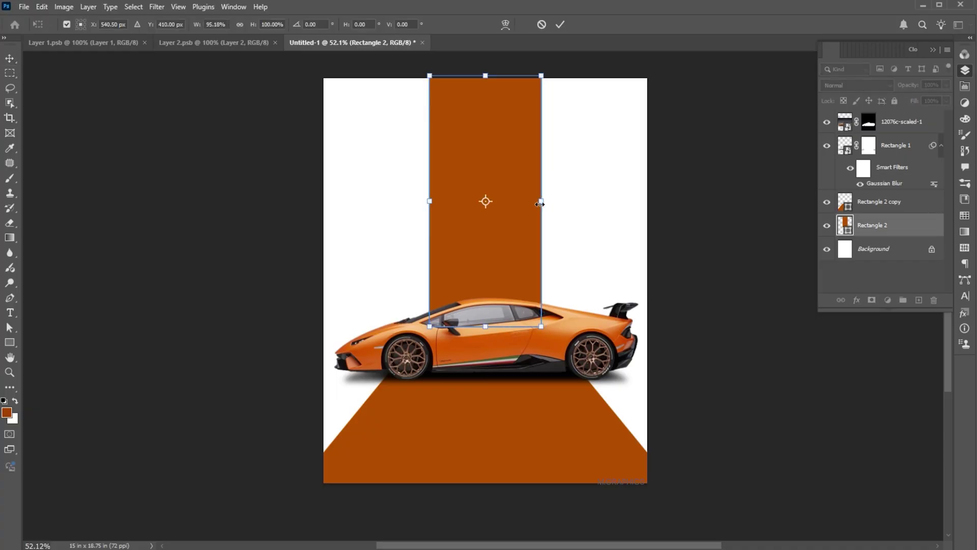
pyautogui.press('Return')
pyautogui.click(578, 206)
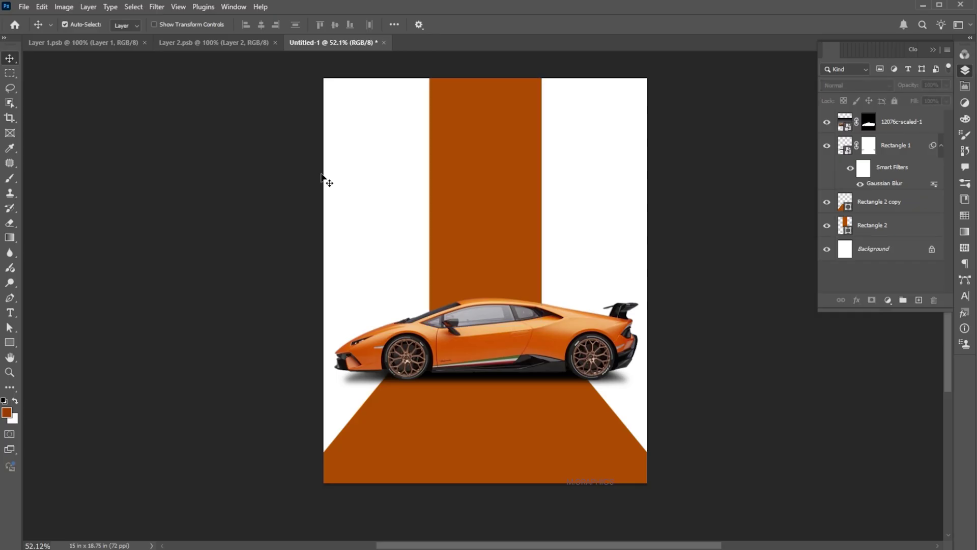
# Embed the png 01 rear-view car image in the poster.
pyautogui.click(24, 7)
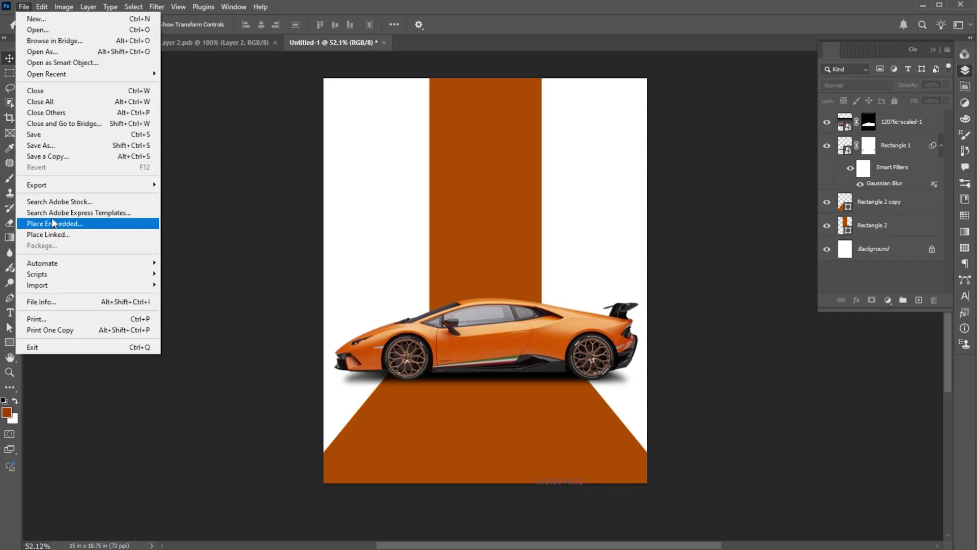
pyautogui.click(53, 224)
pyautogui.click(196, 80)
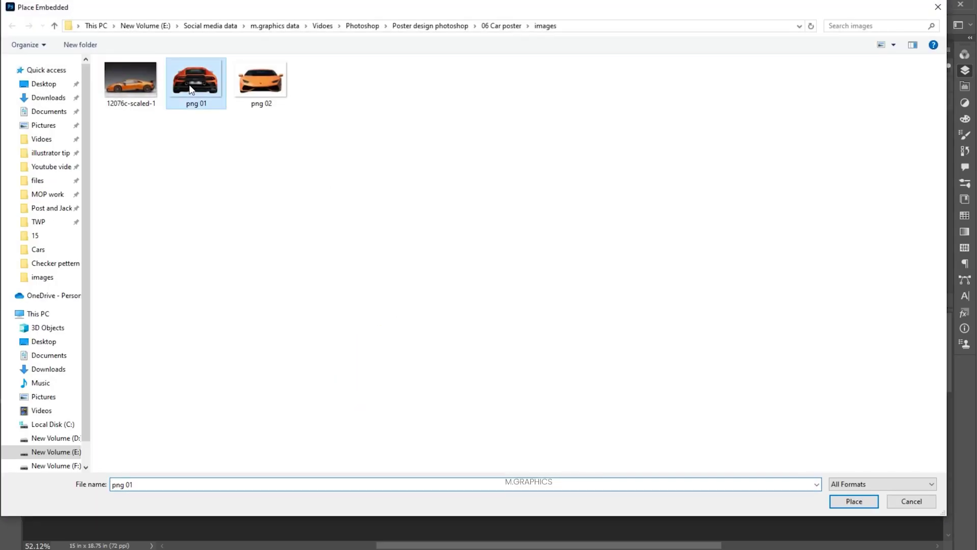
pyautogui.click(848, 501)
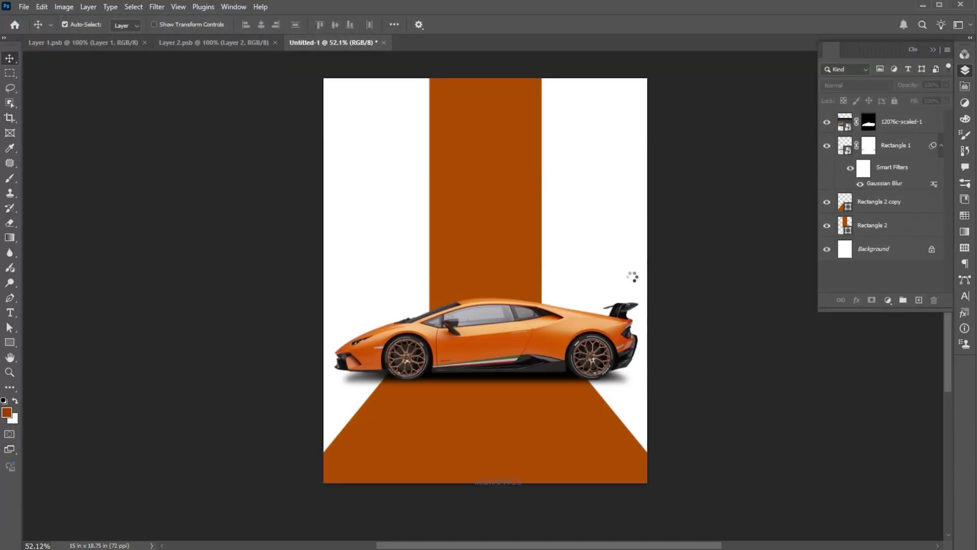
# Enlarge png 01 against the right edge and move its layer just above Background.
pyautogui.moveTo(569, 223)
pyautogui.mouseDown()
pyautogui.moveTo(584, 226)
pyautogui.moveTo(716, 139)
pyautogui.mouseUp()
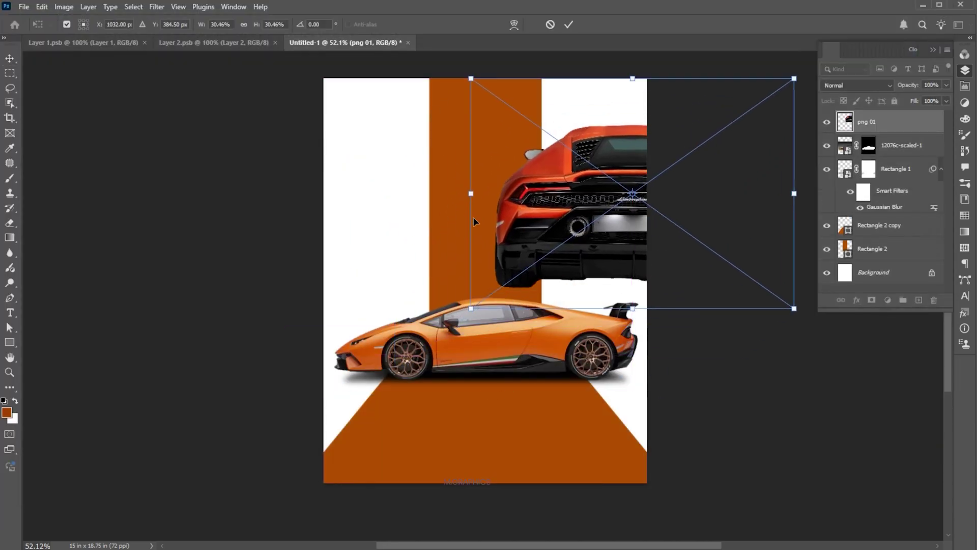
pyautogui.moveTo(473, 197); pyautogui.dragTo(404, 204)
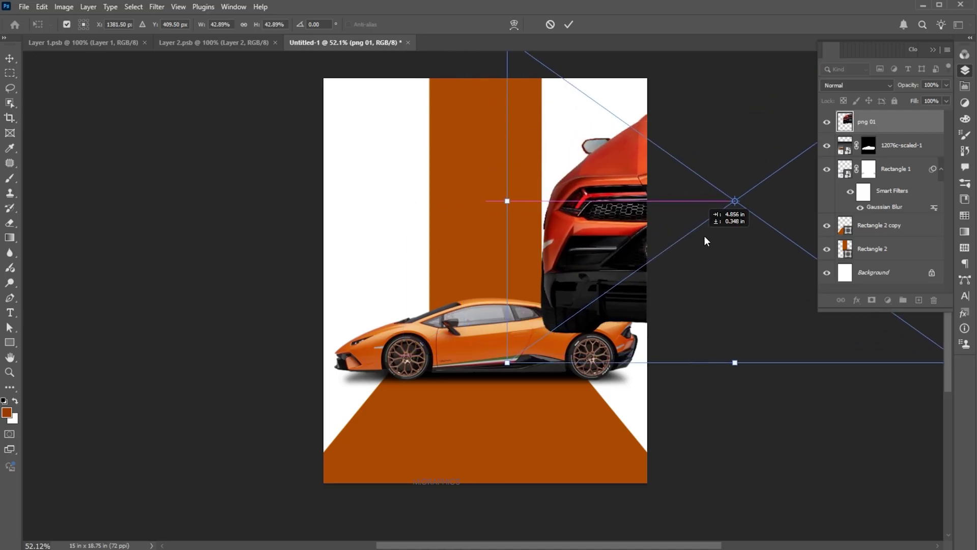
pyautogui.moveTo(599, 240); pyautogui.dragTo(709, 240)
pyautogui.press('Return')
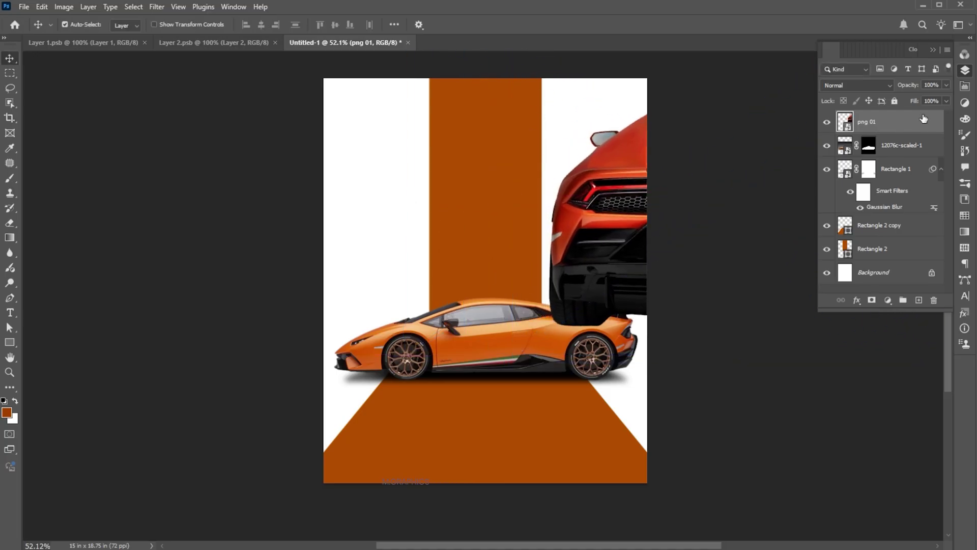
pyautogui.moveTo(923, 119); pyautogui.dragTo(924, 270)
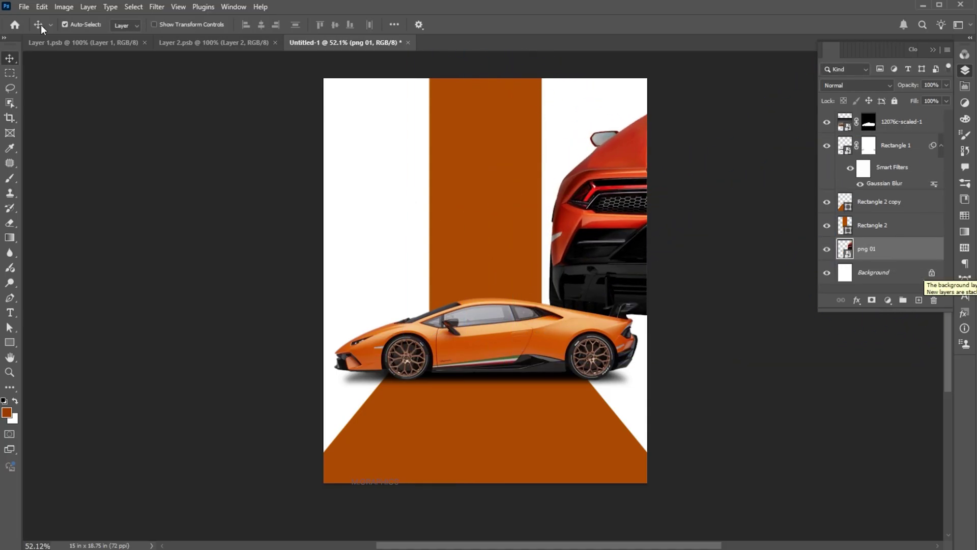
pyautogui.click(23, 6)
# Embed png 02, enlarge it, and set it at the poster's left edge.
pyautogui.click(55, 225)
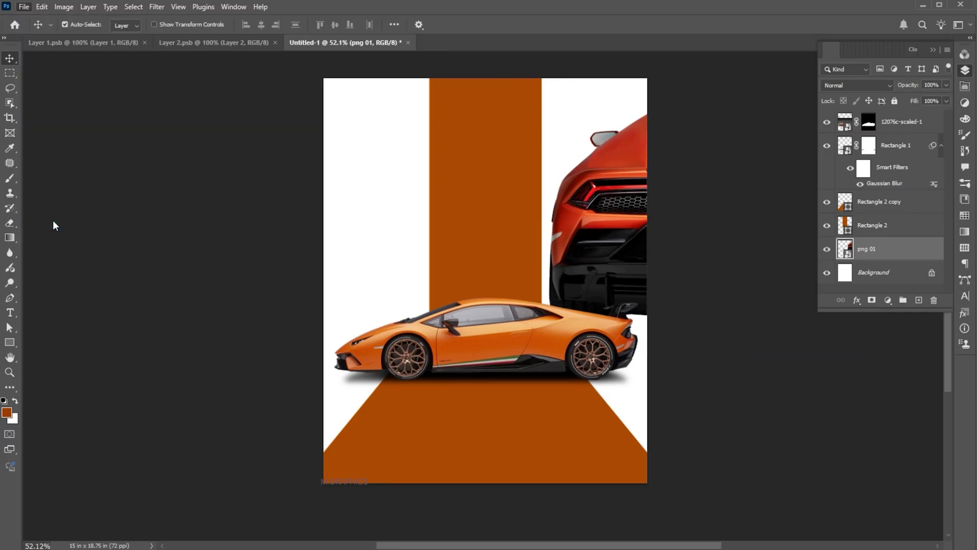
pyautogui.click(249, 79)
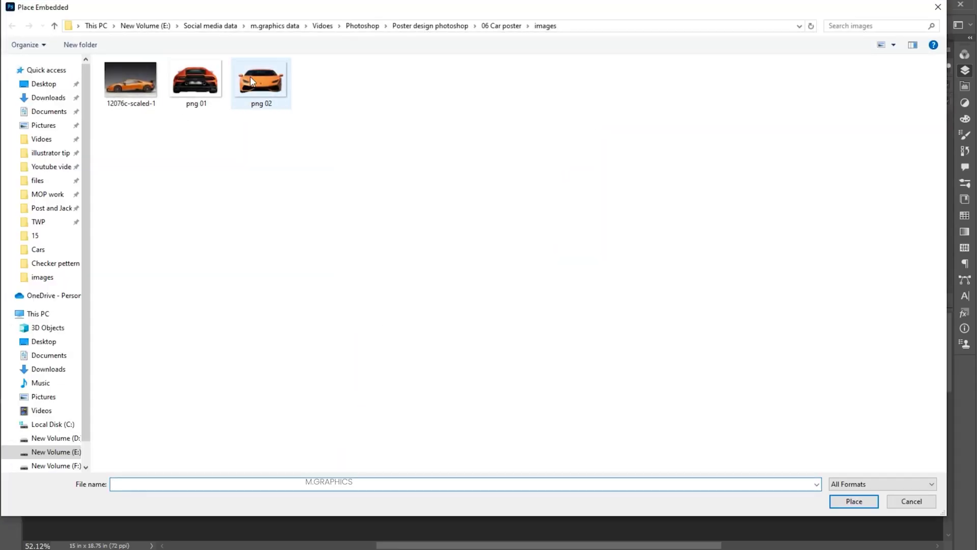
pyautogui.click(849, 504)
pyautogui.moveTo(635, 281)
pyautogui.mouseDown()
pyautogui.moveTo(766, 284)
pyautogui.moveTo(505, 219)
pyautogui.mouseUp()
pyautogui.moveTo(398, 207); pyautogui.dragTo(371, 208)
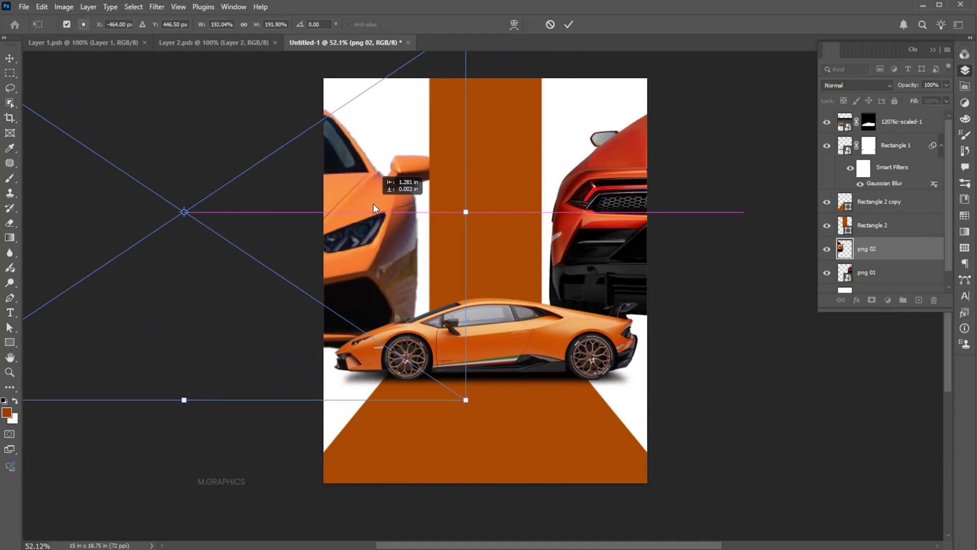
pyautogui.press('Return')
# Nudge and slightly resize the png 01 rear car, then select the png 02 layer.
pyautogui.keyDown('ctrl'); pyautogui.click(585, 220); pyautogui.keyUp('ctrl')
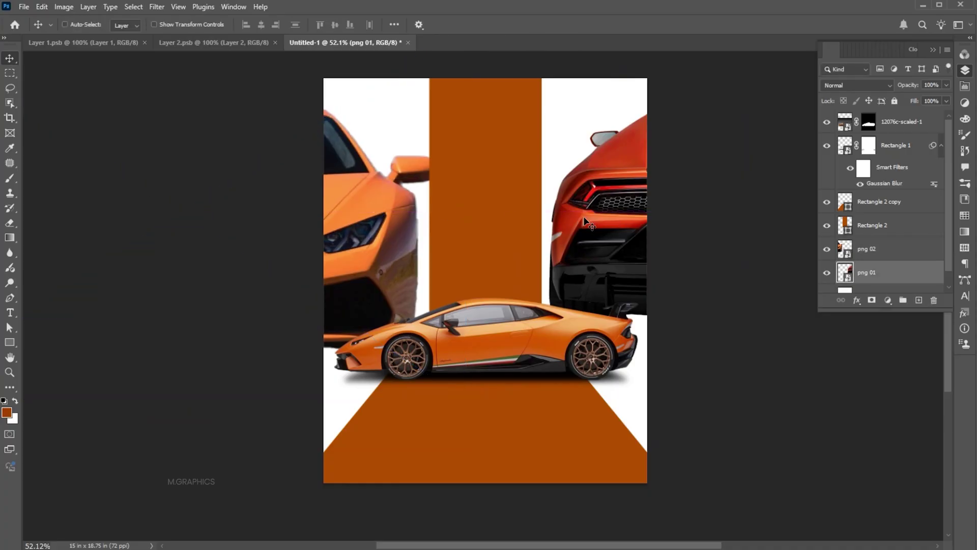
pyautogui.hotkey('ctrl', 't')
pyautogui.moveTo(521, 199); pyautogui.dragTo(644, 217)
pyautogui.press('Return')
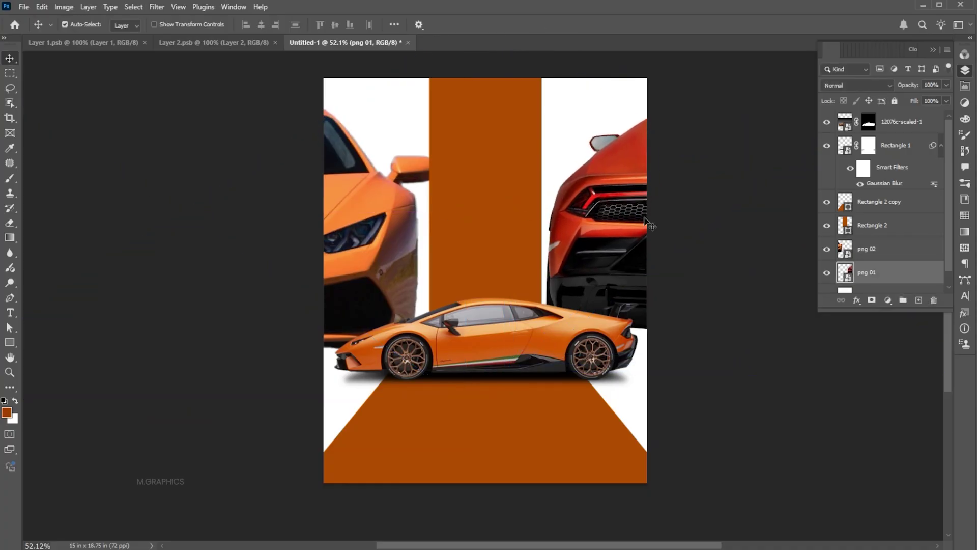
pyautogui.click(896, 249)
pyautogui.moveTo(890, 309); pyautogui.dragTo(898, 409)
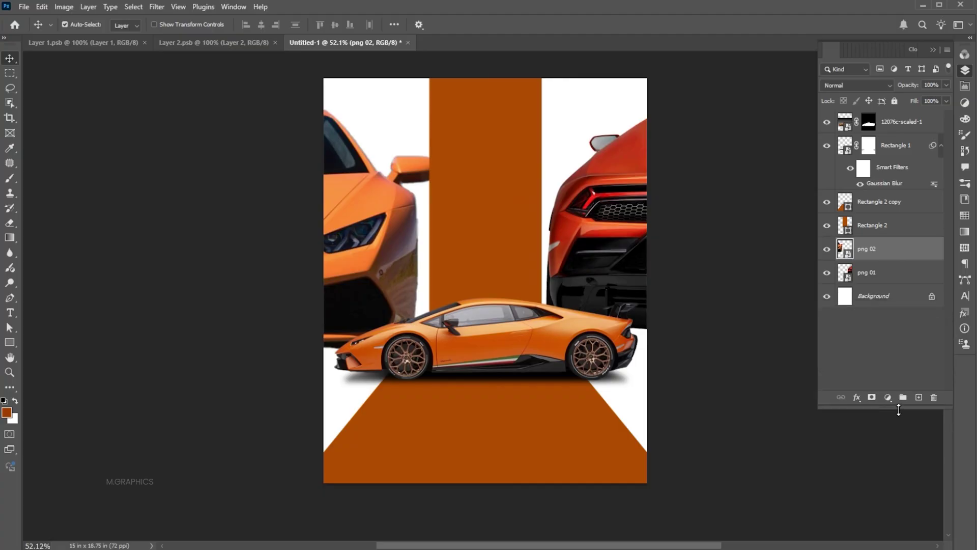
# Add a Black & White adjustment layer above the car images to turn them grey.
pyautogui.click(888, 396)
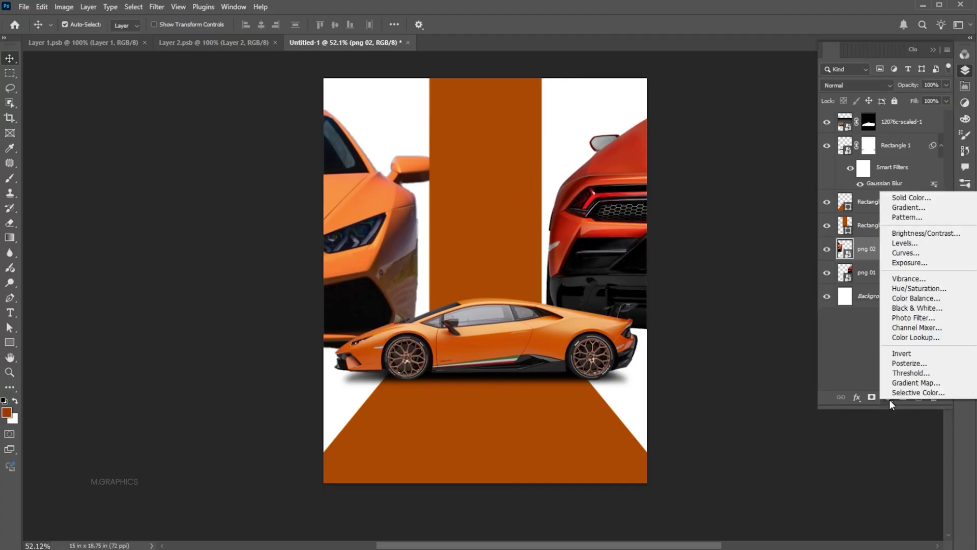
pyautogui.click(909, 307)
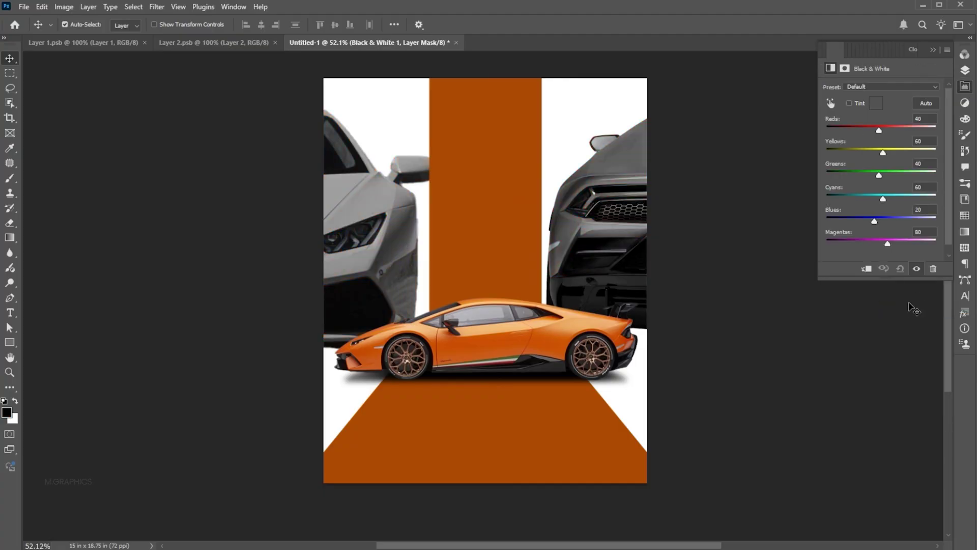
pyautogui.click(965, 71)
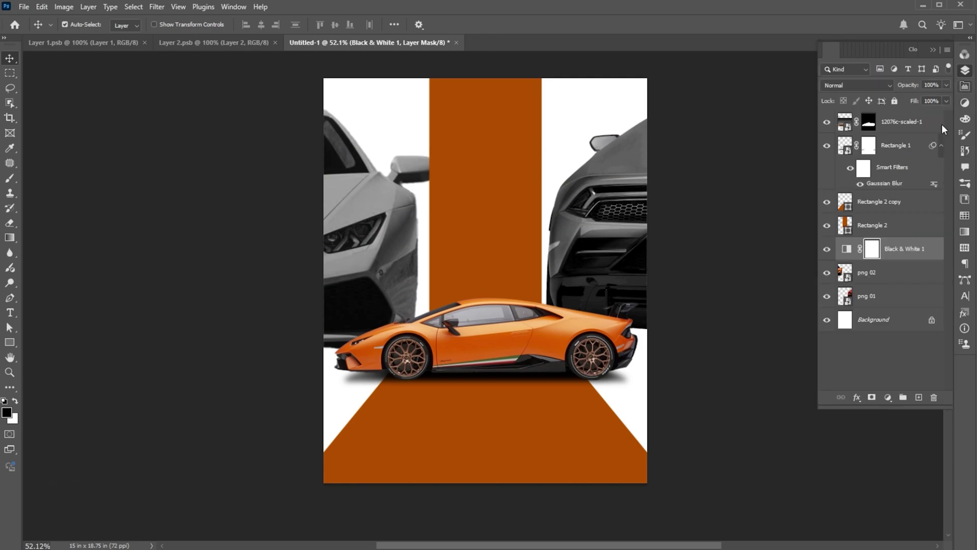
# Fade the png 02 car to 16% opacity and png 01 to 15%.
pyautogui.click(898, 278)
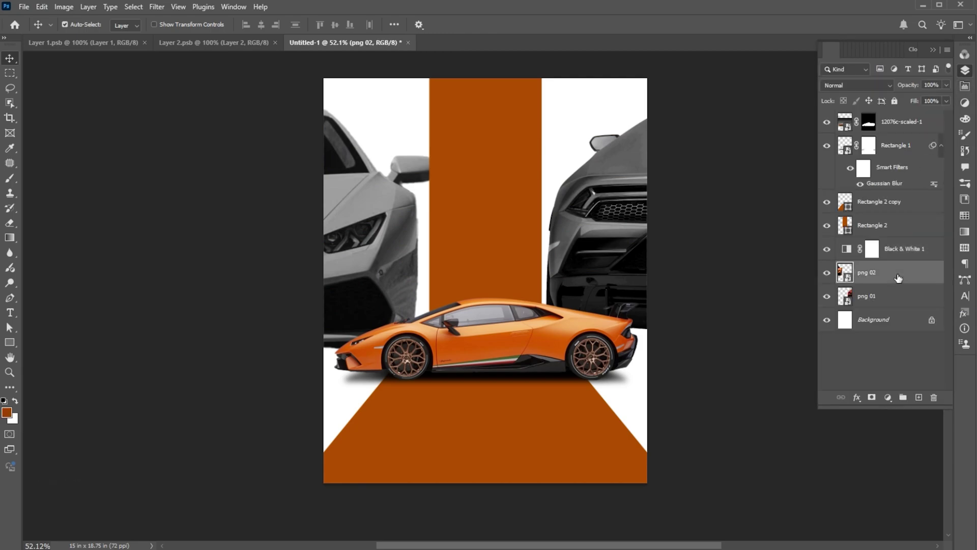
pyautogui.click(945, 86)
pyautogui.moveTo(901, 98); pyautogui.dragTo(900, 99)
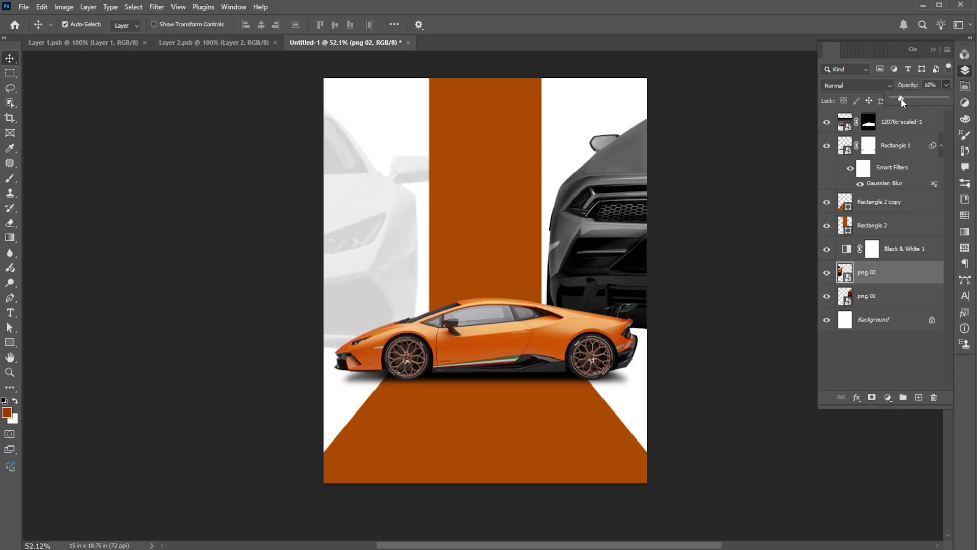
pyautogui.click(896, 302)
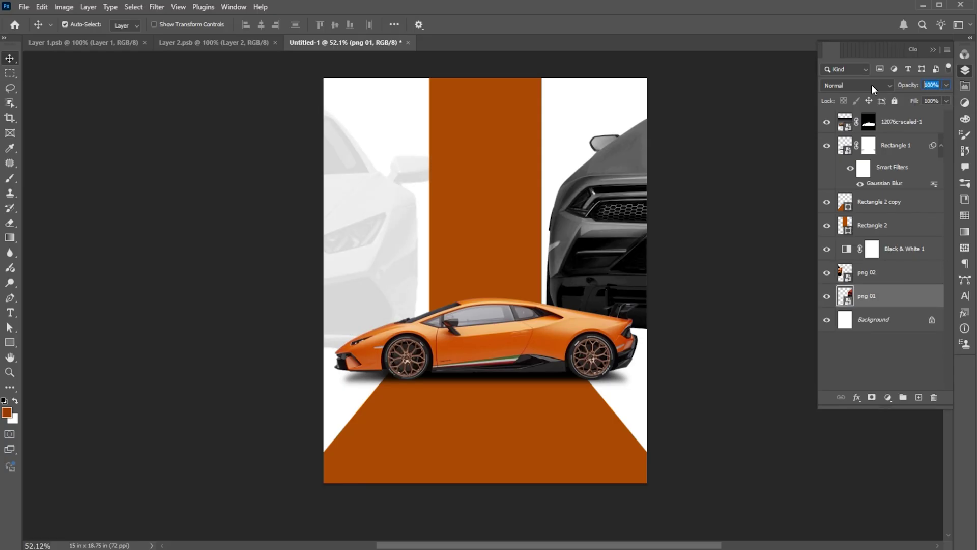
pyautogui.press('1')
pyautogui.press('5')
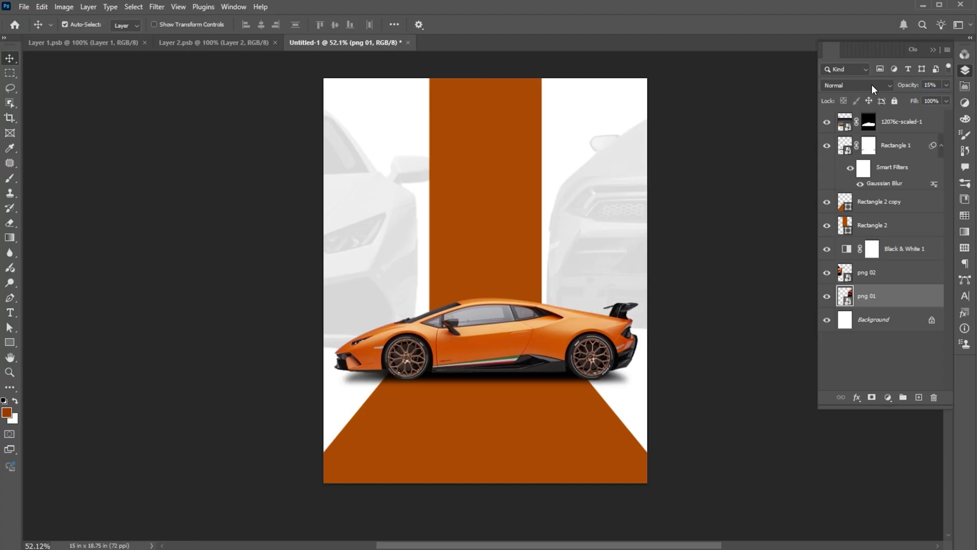
pyautogui.click(695, 204)
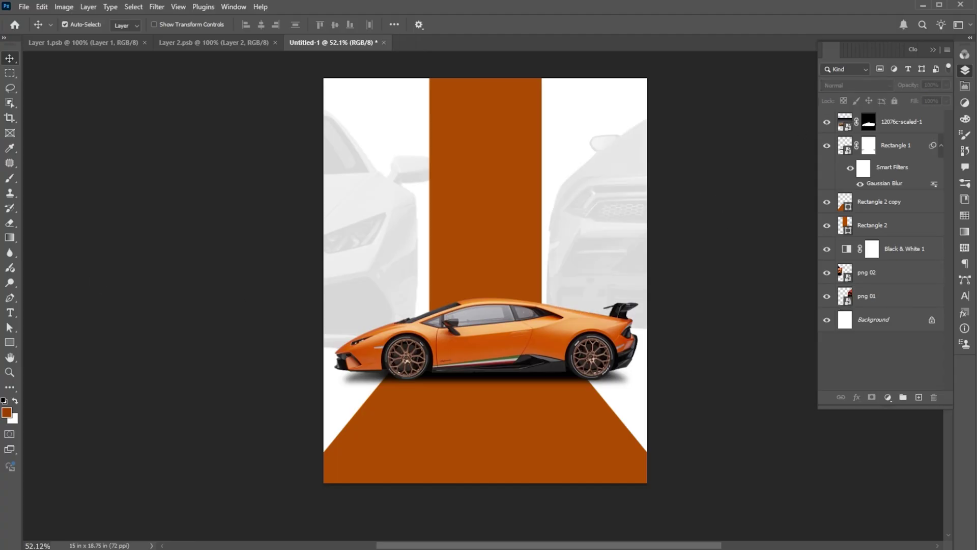
# Type a black (000000) LAMBORGHINI title near the top of the poster.
pyautogui.press('t')
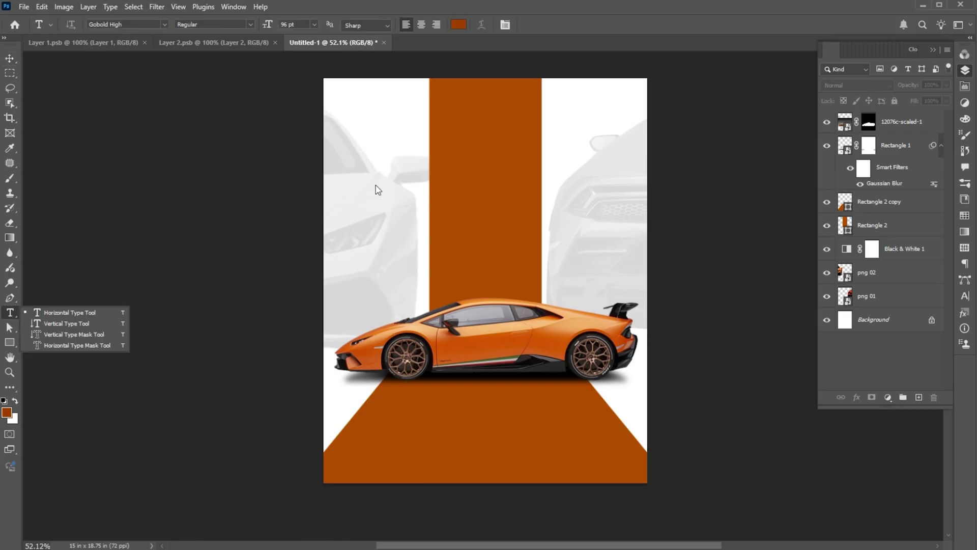
pyautogui.click(375, 182)
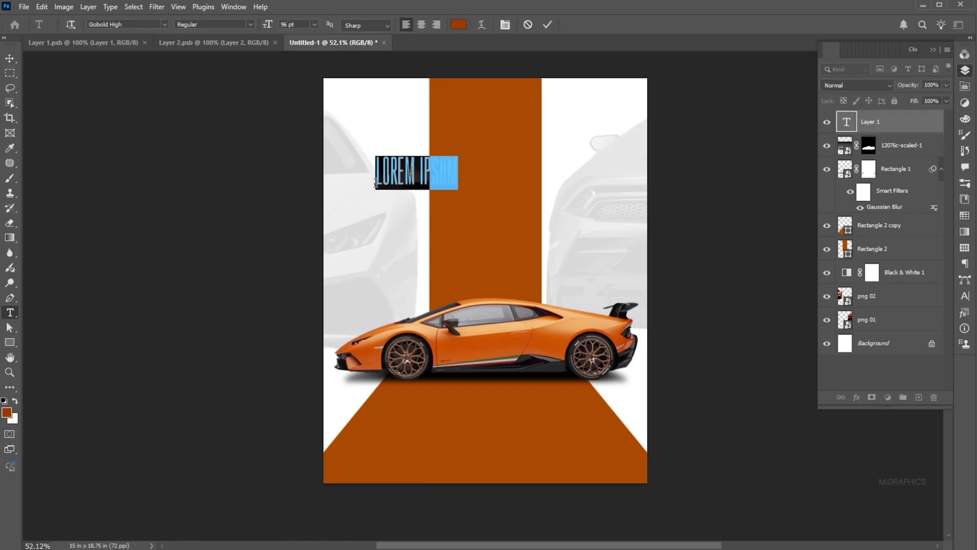
pyautogui.write('LAMB')
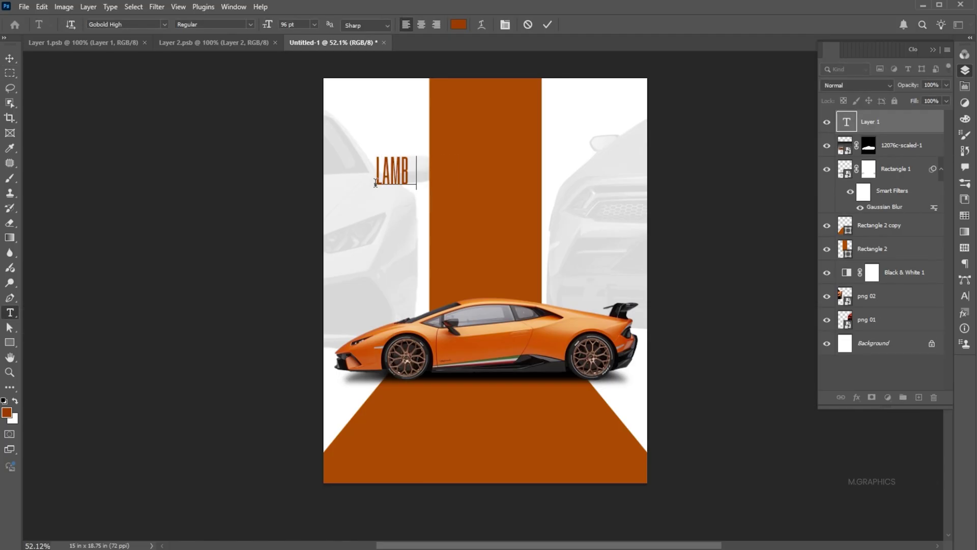
pyautogui.write('ORGHINI')
pyautogui.hotkey('ctrl', 'a')
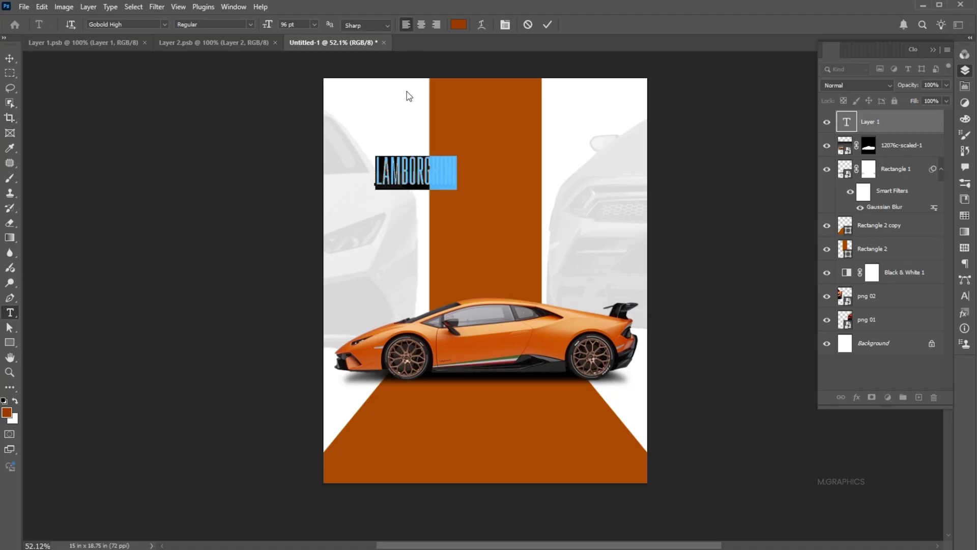
pyautogui.click(458, 25)
pyautogui.write('000000')
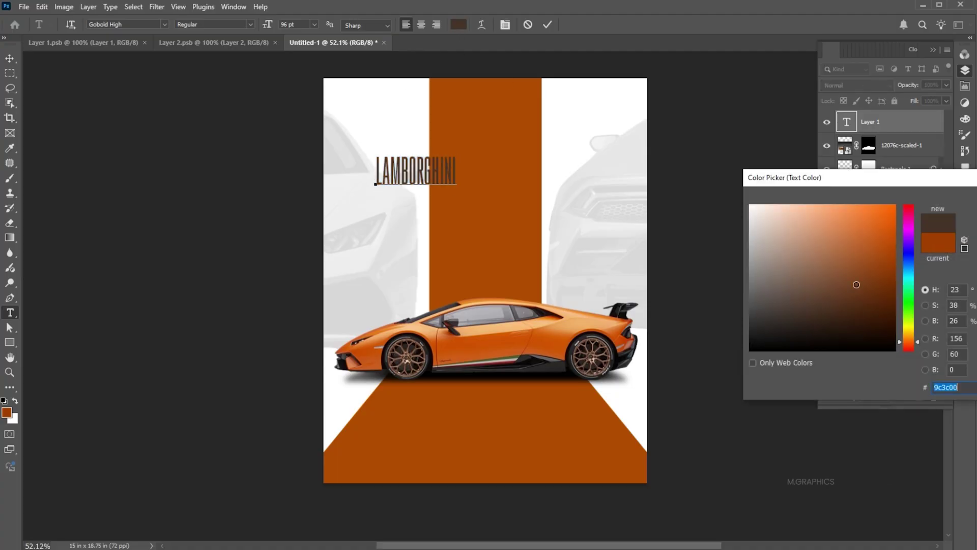
pyautogui.press('Return')
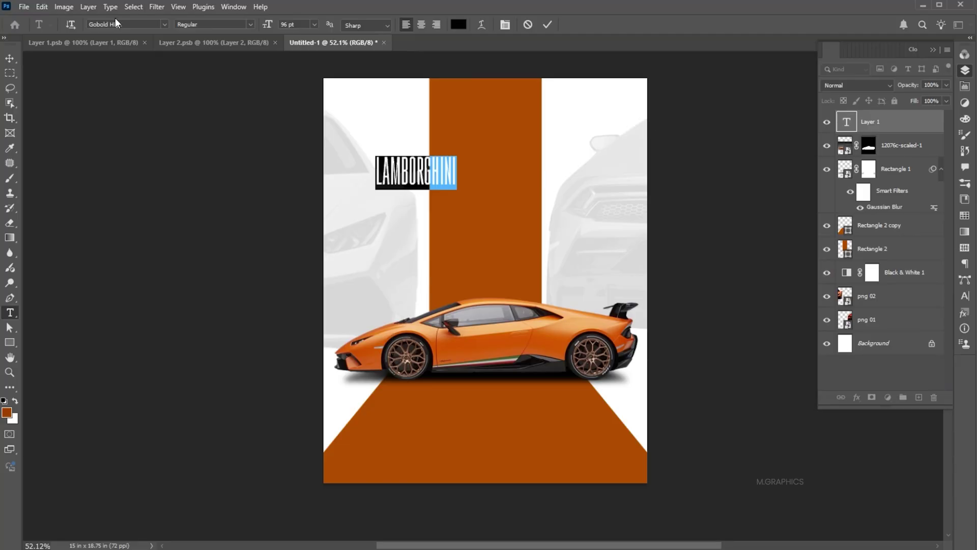
# Set the LAMBORGHINI title's font to Pirulen Regular and commit it.
pyautogui.click(115, 24)
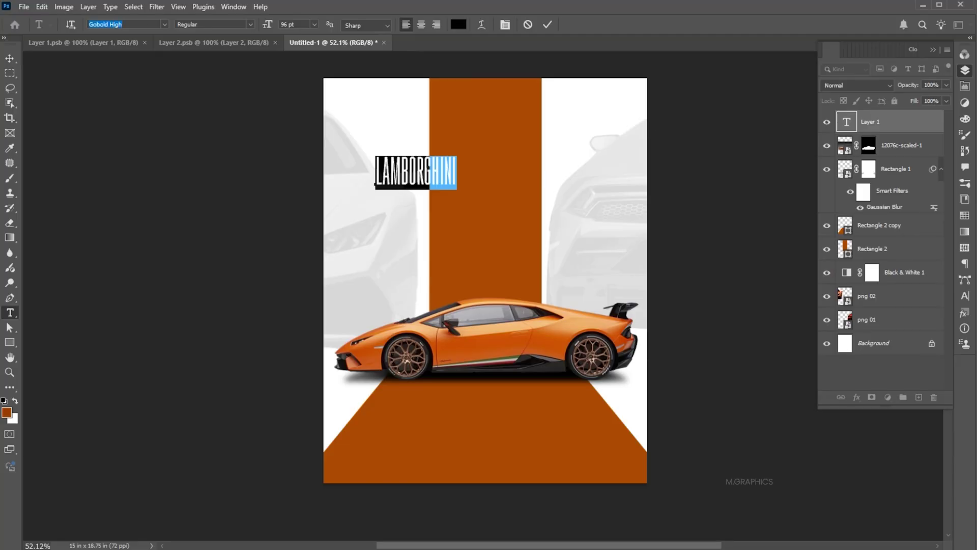
pyautogui.write('pirul')
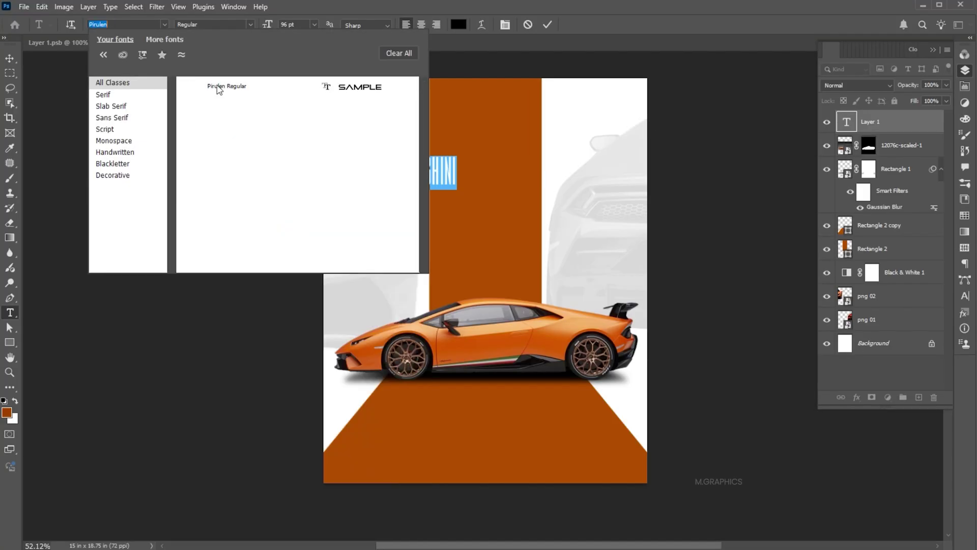
pyautogui.click(218, 86)
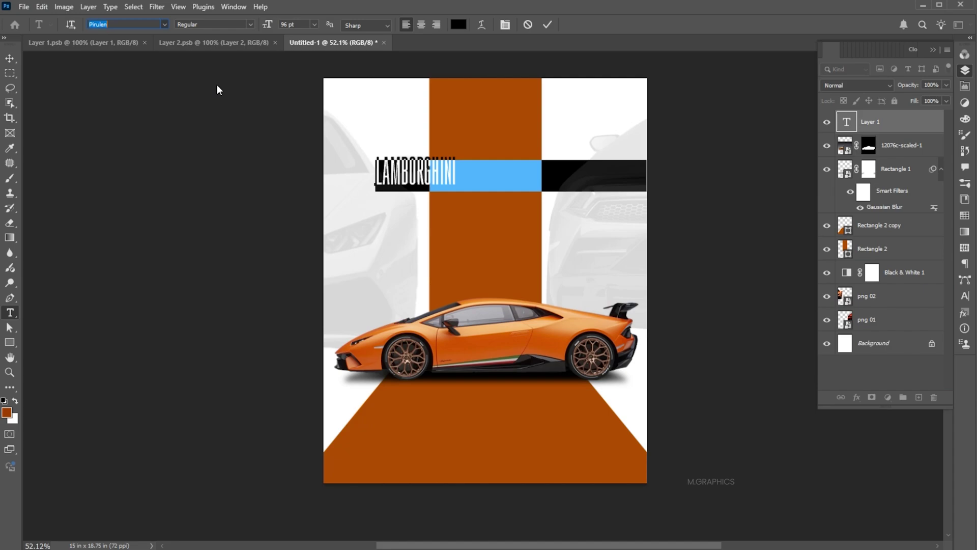
pyautogui.click(10, 58)
# Nudge the LAMBORGHINI title left and scale it down slightly.
pyautogui.moveTo(311, 158); pyautogui.dragTo(284, 157)
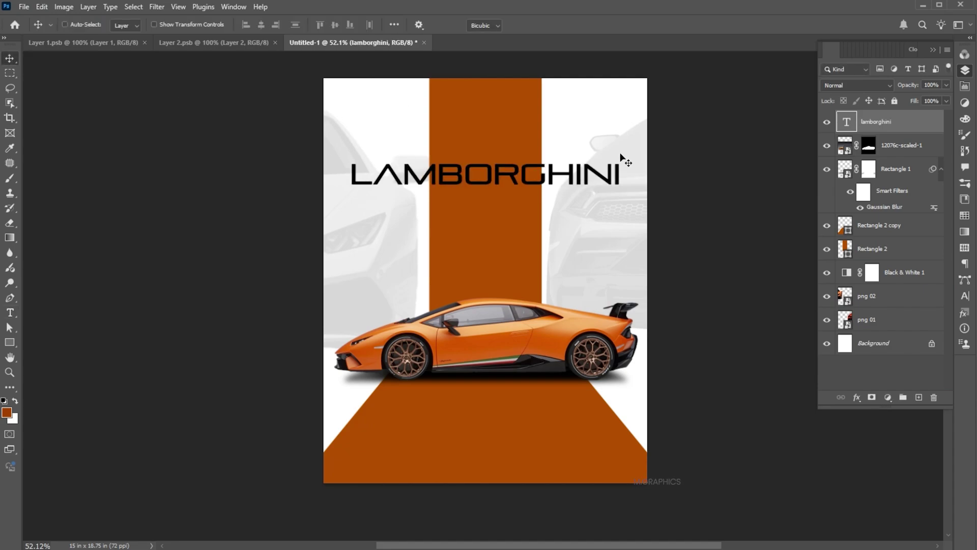
pyautogui.hotkey('ctrl', 't')
pyautogui.moveTo(621, 160); pyautogui.dragTo(603, 162)
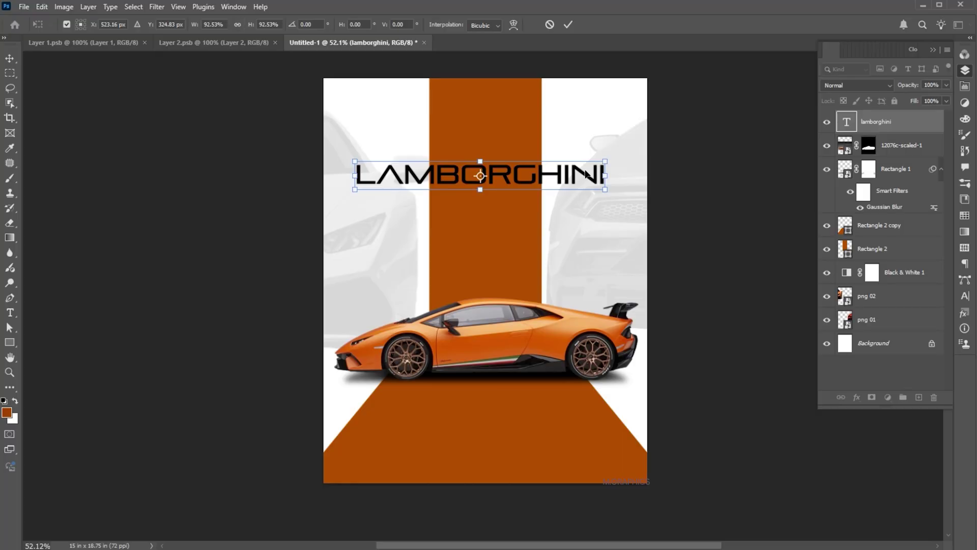
pyautogui.press('Return')
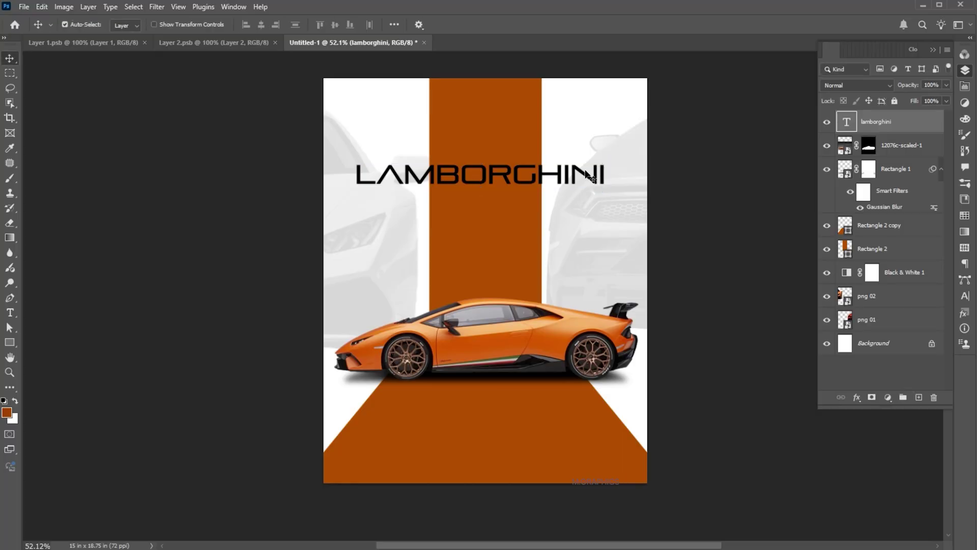
# Duplicate the title just below it and retype the copy as HURACAN.
pyautogui.moveTo(590, 178); pyautogui.dragTo(529, 219)
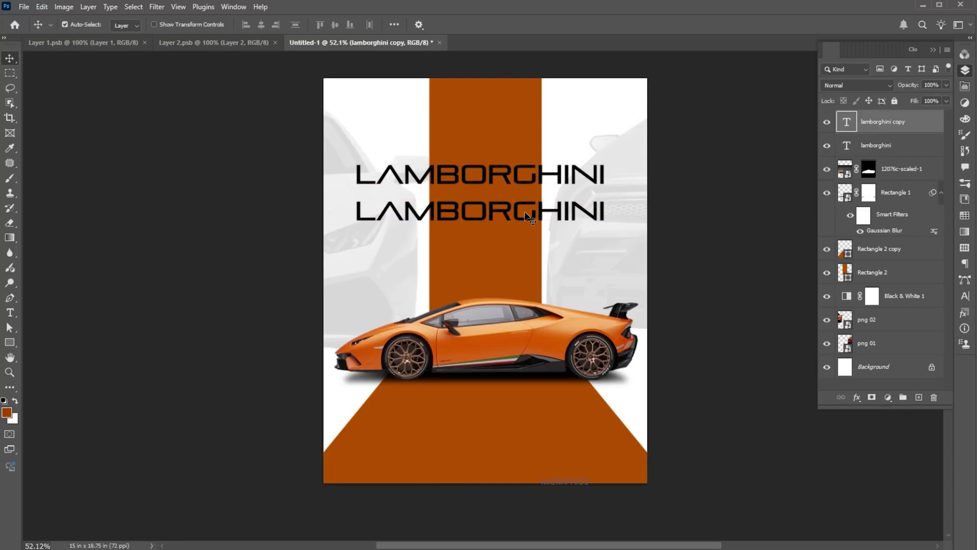
pyautogui.doubleClick(578, 218)
pyautogui.write('HURC')
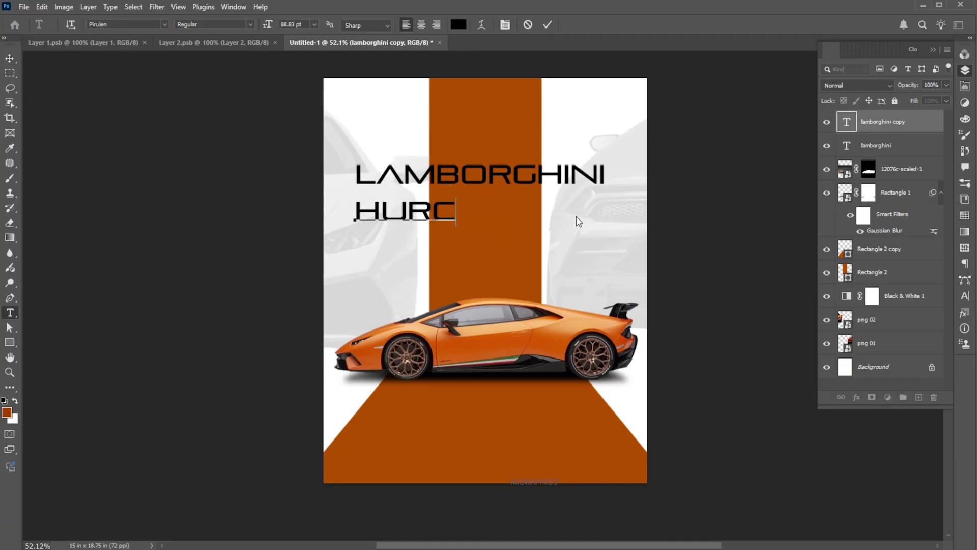
pyautogui.press('BackSpace')
pyautogui.write('ACAN')
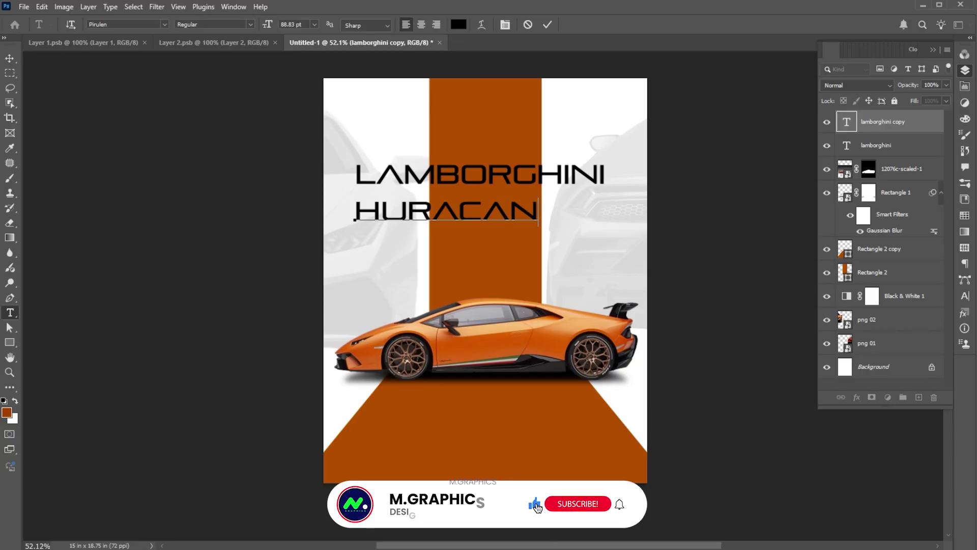
pyautogui.click(9, 58)
# Scale HURACAN down to about 43% and colour it white (ffffff).
pyautogui.hotkey('ctrl', 't')
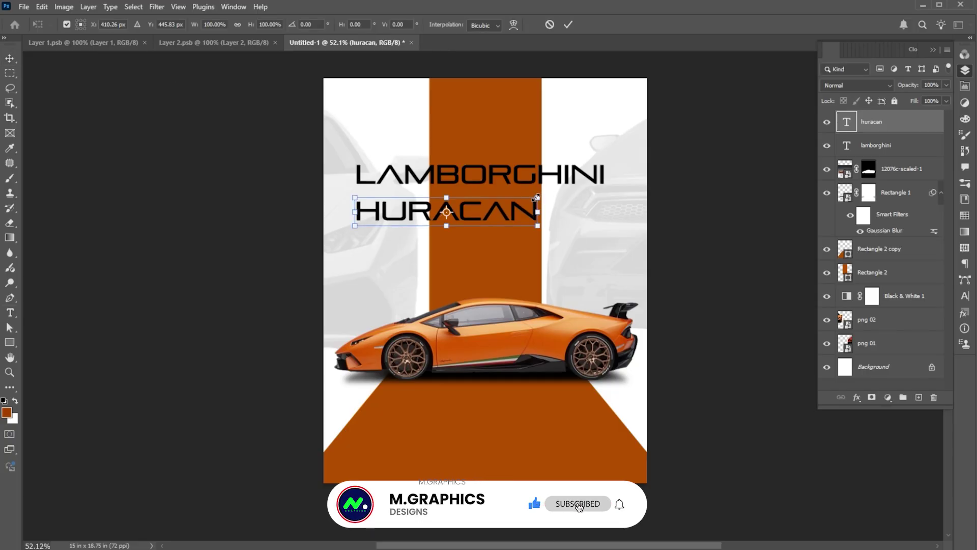
pyautogui.moveTo(538, 211)
pyautogui.mouseDown()
pyautogui.moveTo(479, 212)
pyautogui.moveTo(517, 202)
pyautogui.mouseUp()
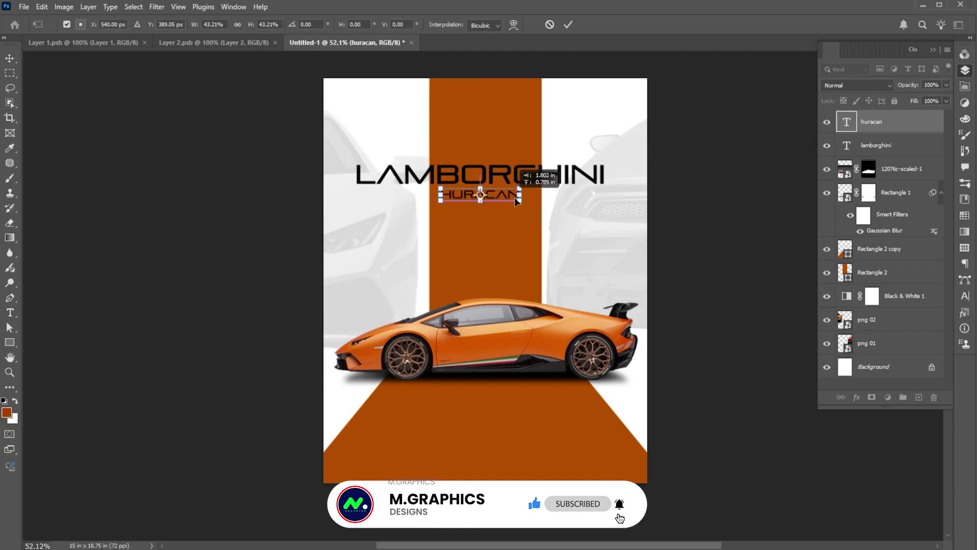
pyautogui.press('Return')
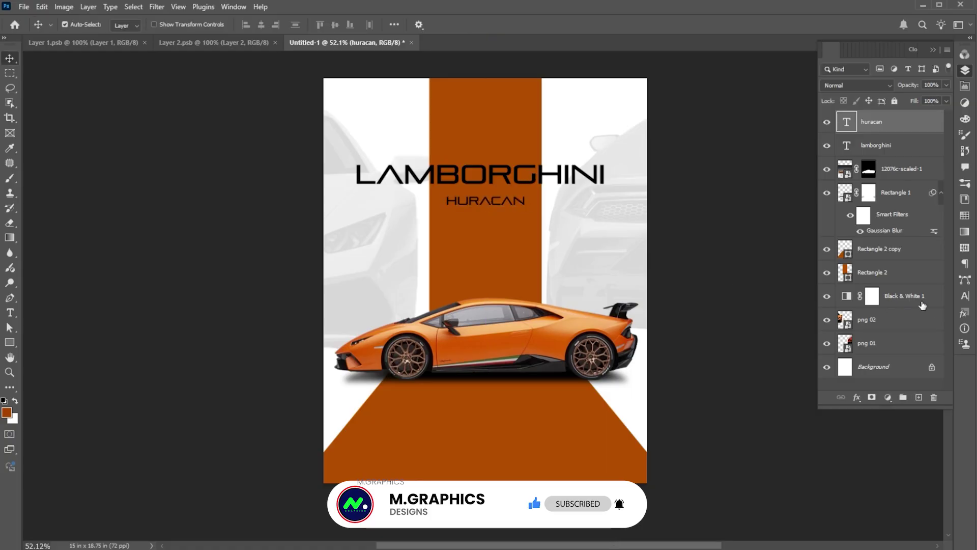
pyautogui.click(963, 293)
pyautogui.click(935, 124)
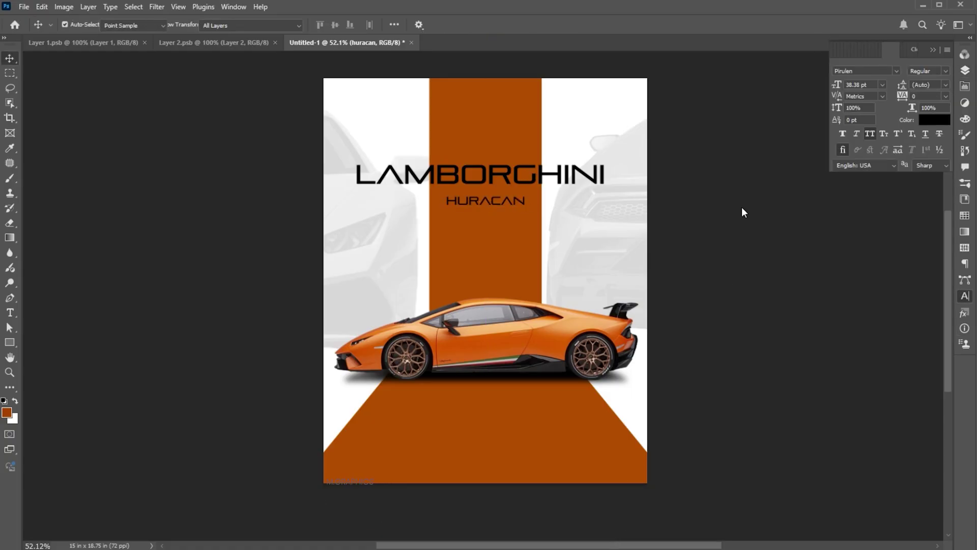
pyautogui.moveTo(752, 257); pyautogui.dragTo(737, 196)
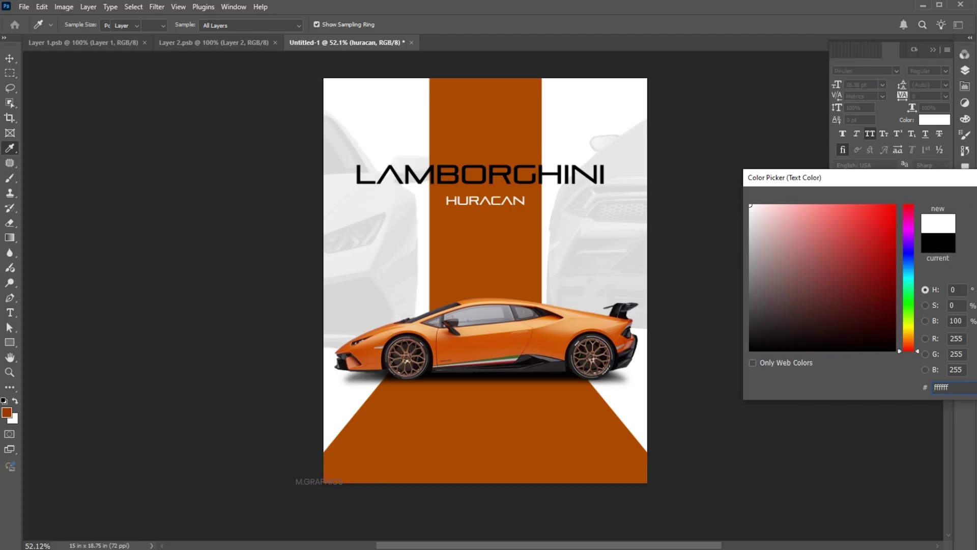
pyautogui.press('Return')
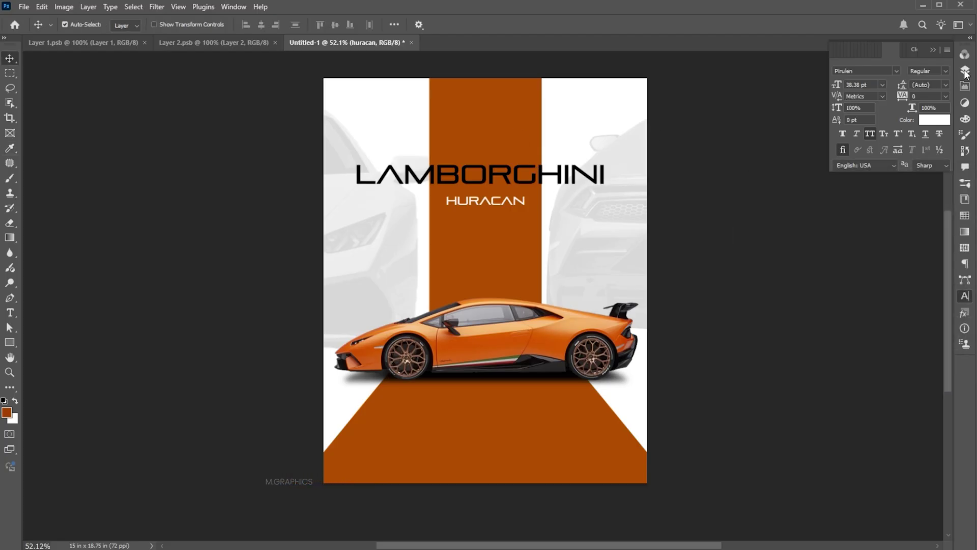
pyautogui.click(965, 71)
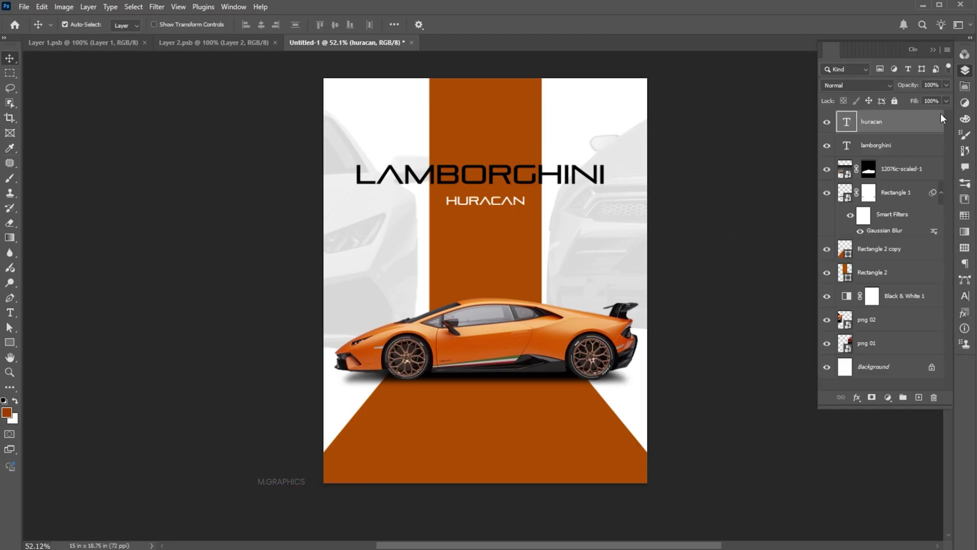
# Duplicate the Rectangle 2 orange band above the title layer and fill the copy white.
pyautogui.click(894, 271)
pyautogui.hotkey('ctrl', 'j')
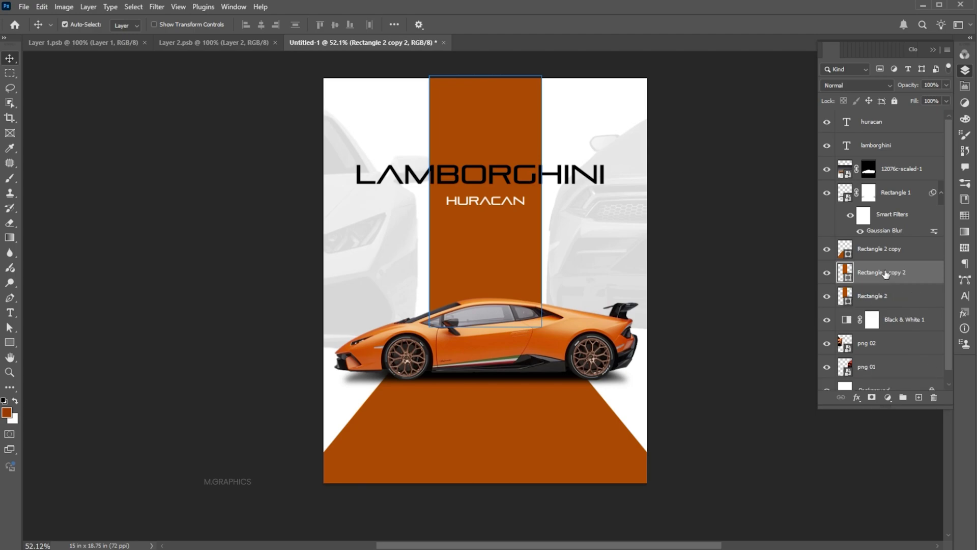
pyautogui.moveTo(885, 274); pyautogui.dragTo(902, 142)
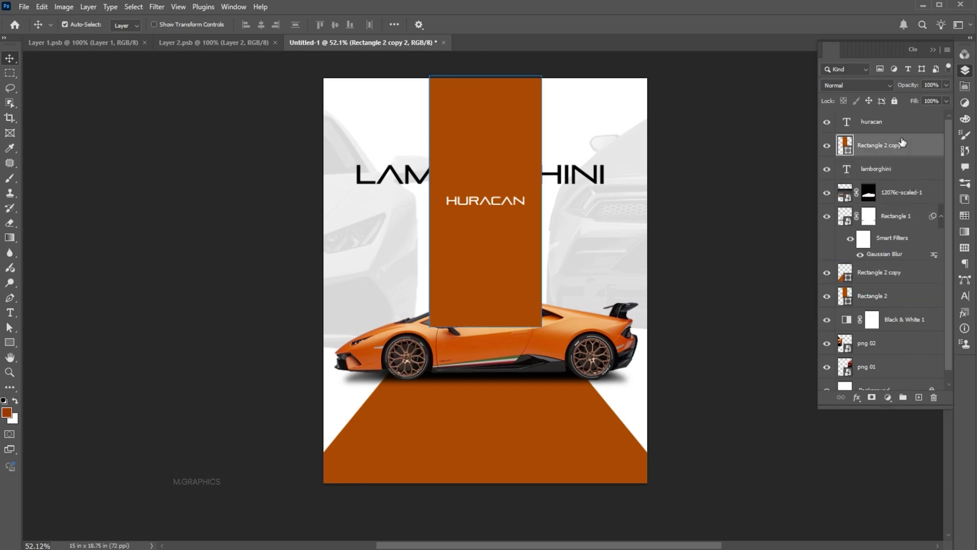
pyautogui.click(964, 86)
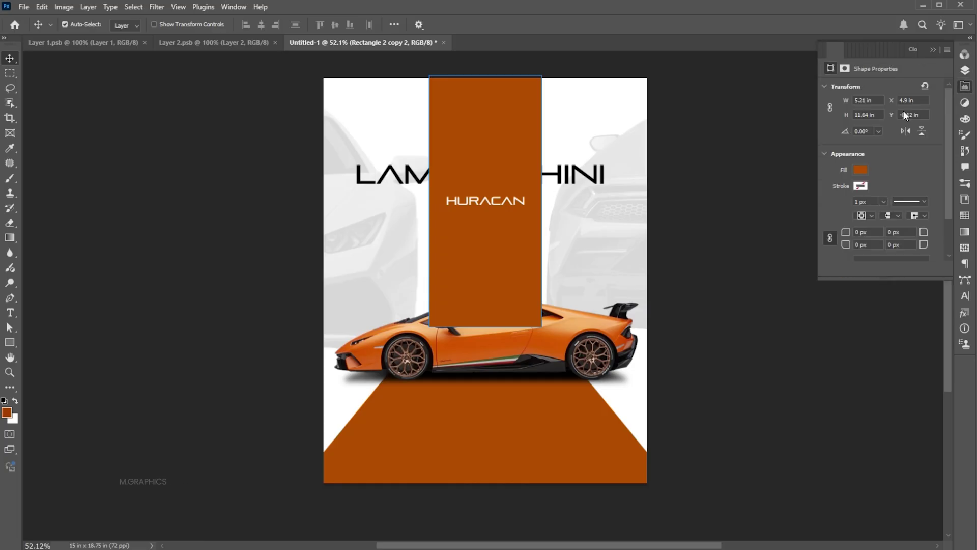
pyautogui.click(866, 170)
pyautogui.click(831, 231)
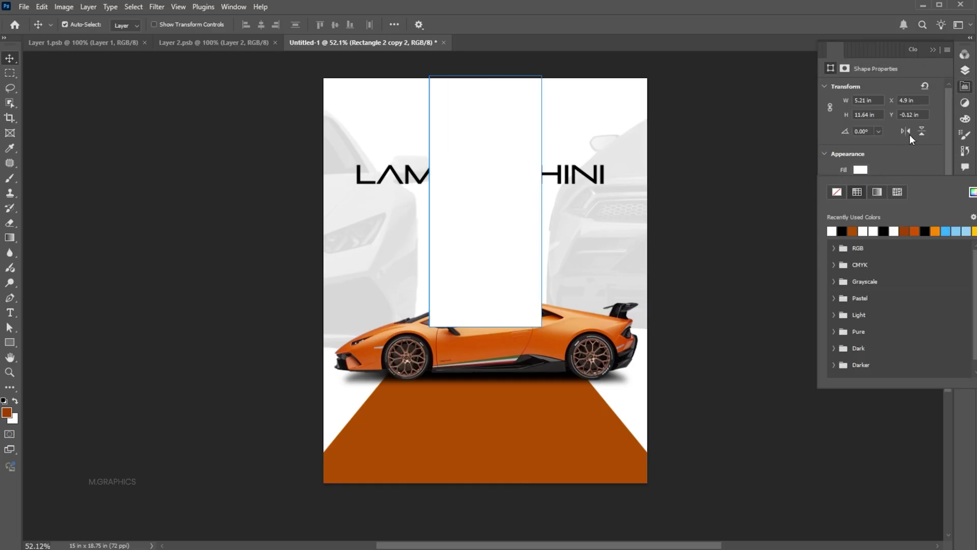
pyautogui.click(967, 71)
# Clip the white band copy to the LAMBORGHINI title as a clipping mask.
pyautogui.rightClick(863, 140)
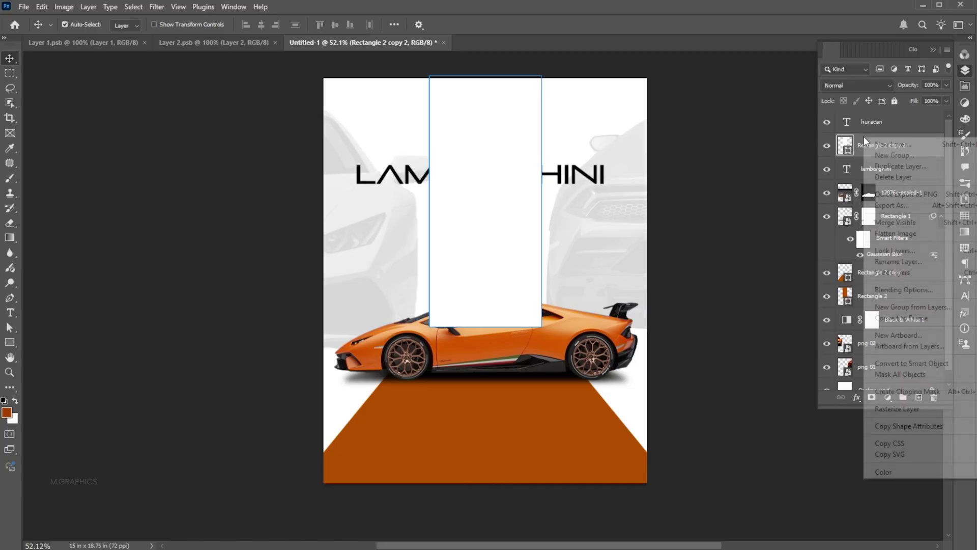
pyautogui.click(890, 390)
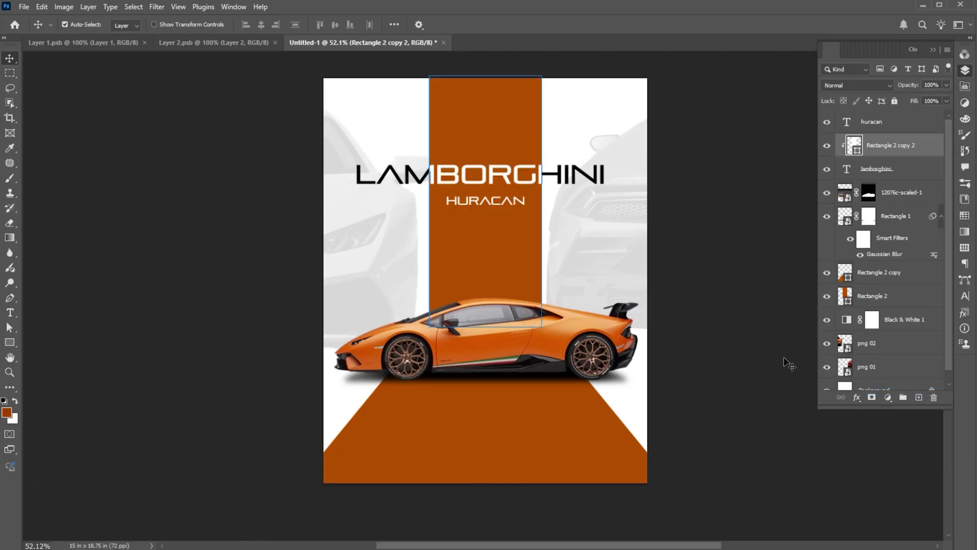
pyautogui.click(773, 359)
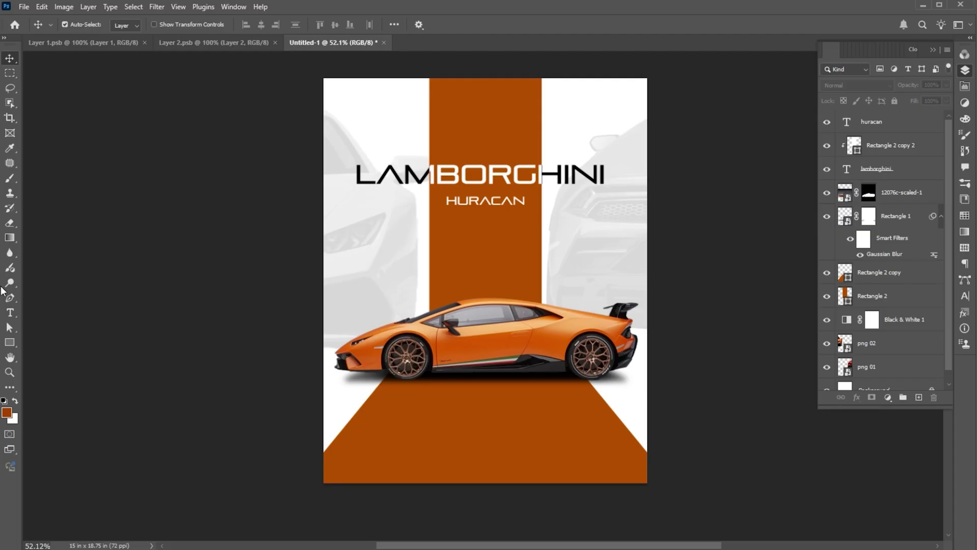
pyautogui.click(9, 313)
# Add a small white POWER OUTPUT RANGES caption below the car and duplicate it beneath.
pyautogui.click(445, 421)
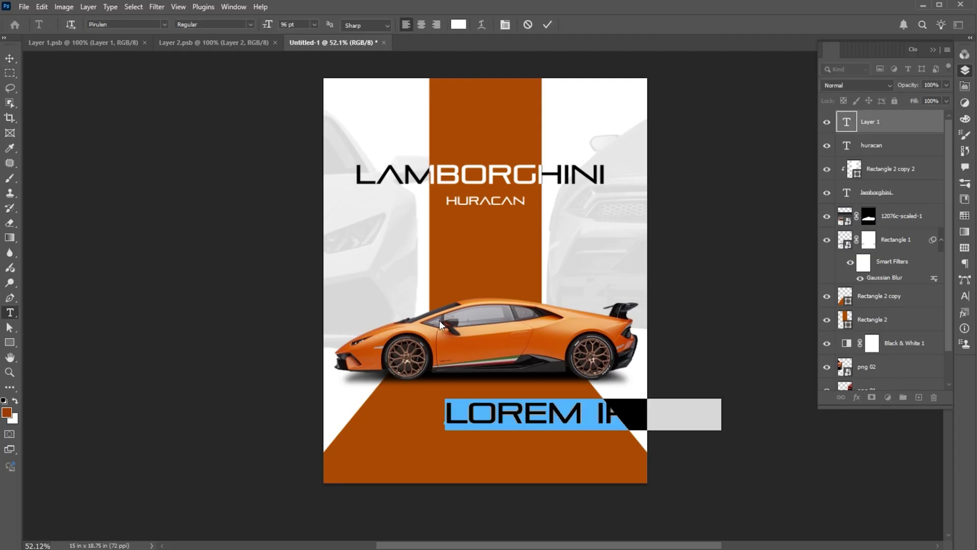
pyautogui.write('POWER CRO')
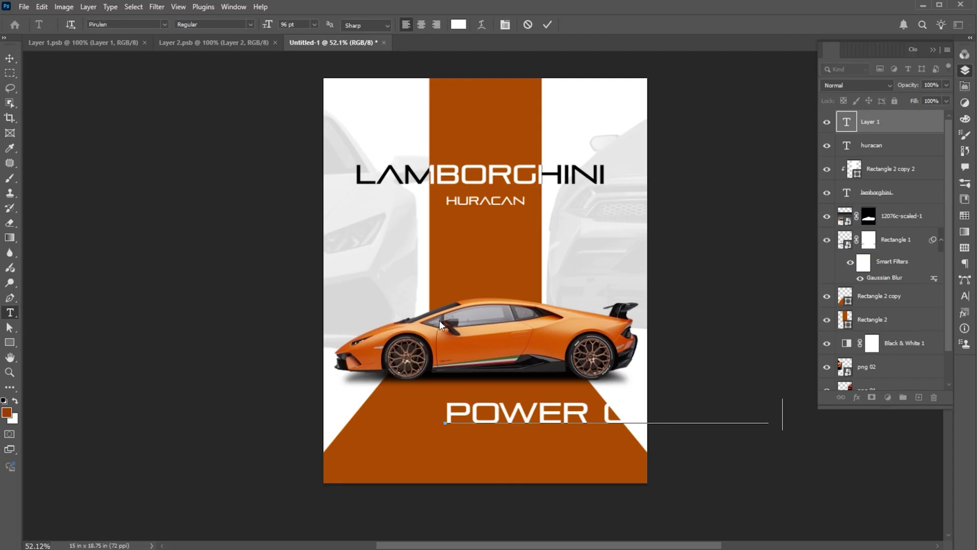
pyautogui.write(' RANGES')
pyautogui.hotkey('ctrl', 'Return')
pyautogui.hotkey('ctrl', 't')
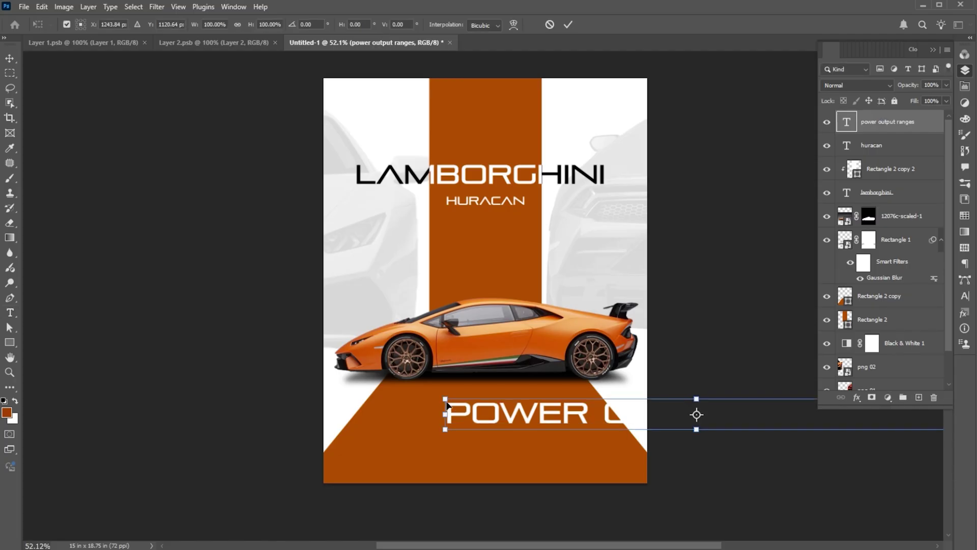
pyautogui.moveTo(446, 402)
pyautogui.mouseDown()
pyautogui.moveTo(511, 410)
pyautogui.moveTo(522, 388)
pyautogui.moveTo(466, 399)
pyautogui.mouseUp()
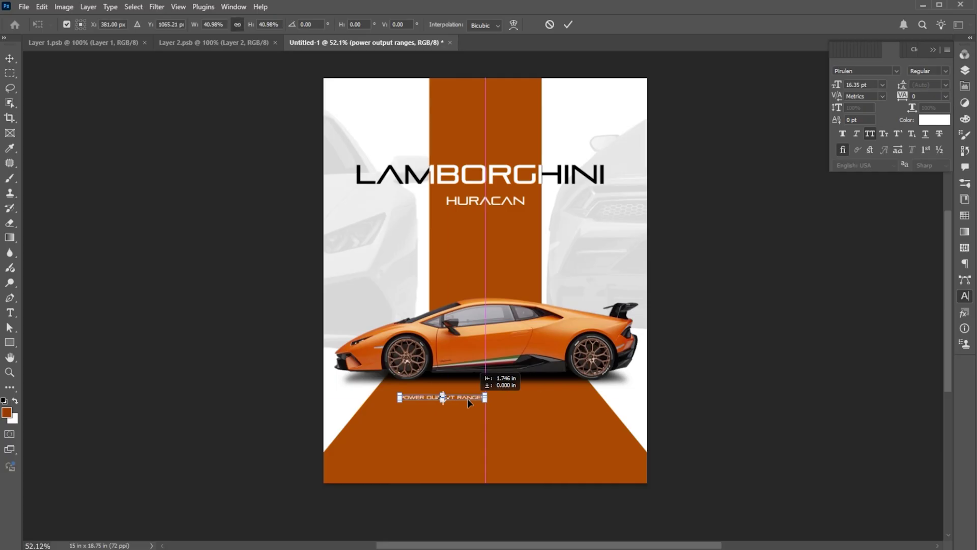
pyautogui.press('Return')
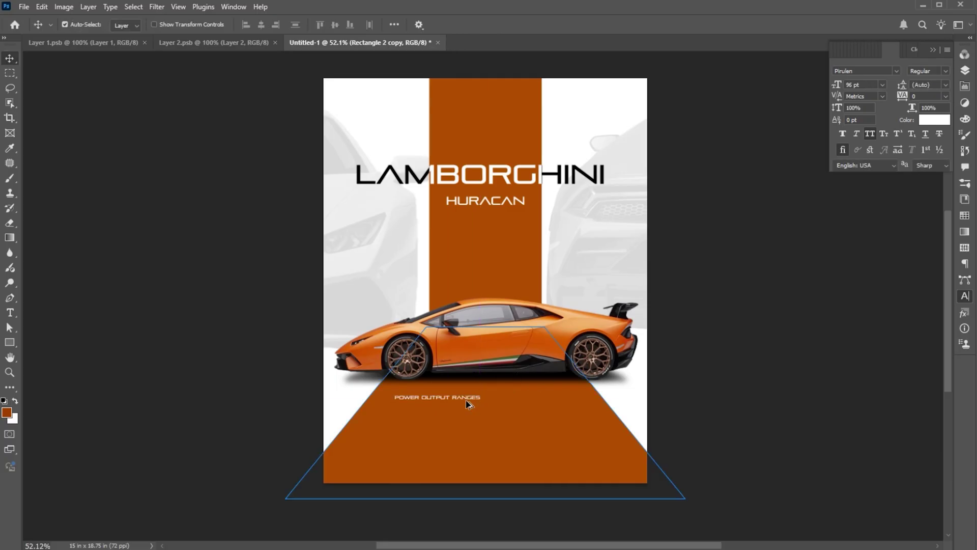
pyautogui.moveTo(465, 401); pyautogui.dragTo(465, 418)
# Turn the duplicated caption into the 610CV figure set in Gobold High.
pyautogui.press('Return')
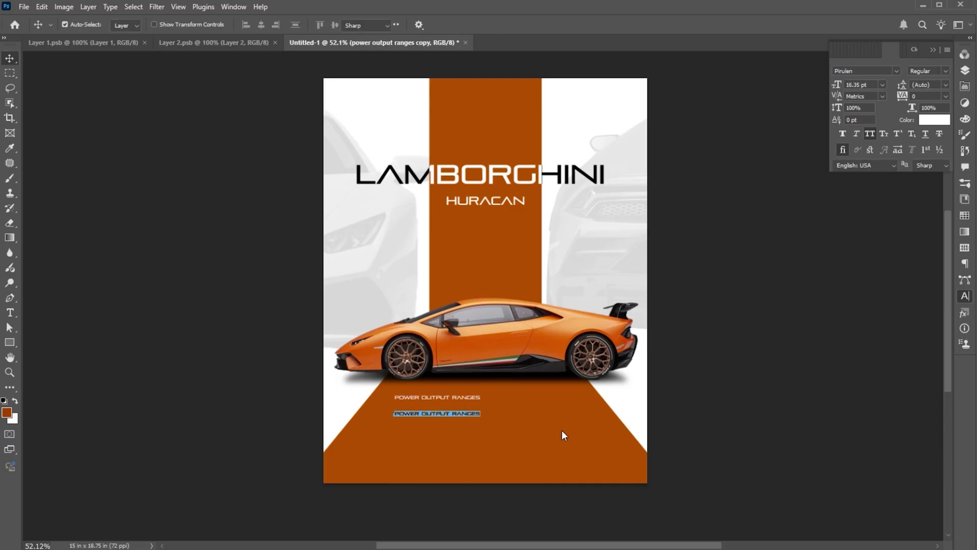
pyautogui.press('BackSpace')
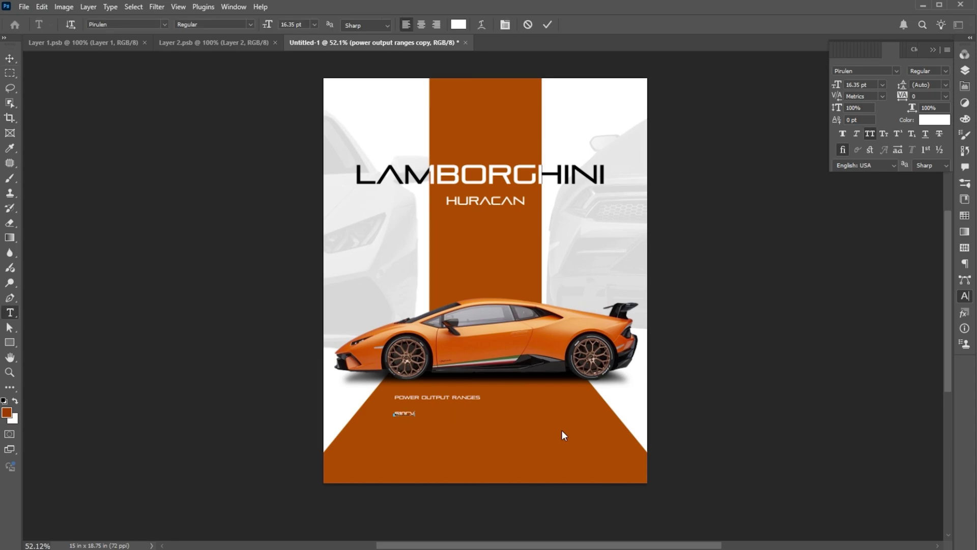
pyautogui.hotkey('ctrl', 'a')
pyautogui.write('gobo')
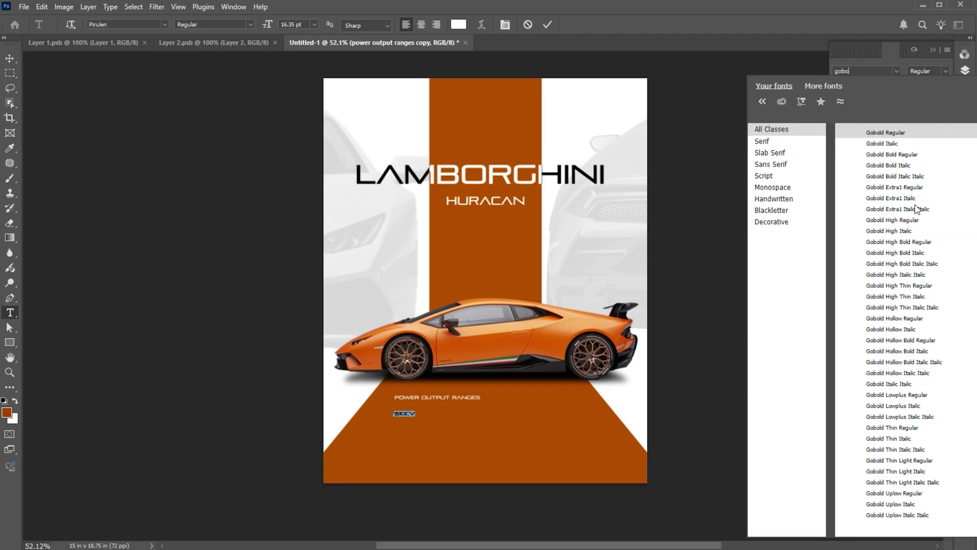
pyautogui.click(905, 222)
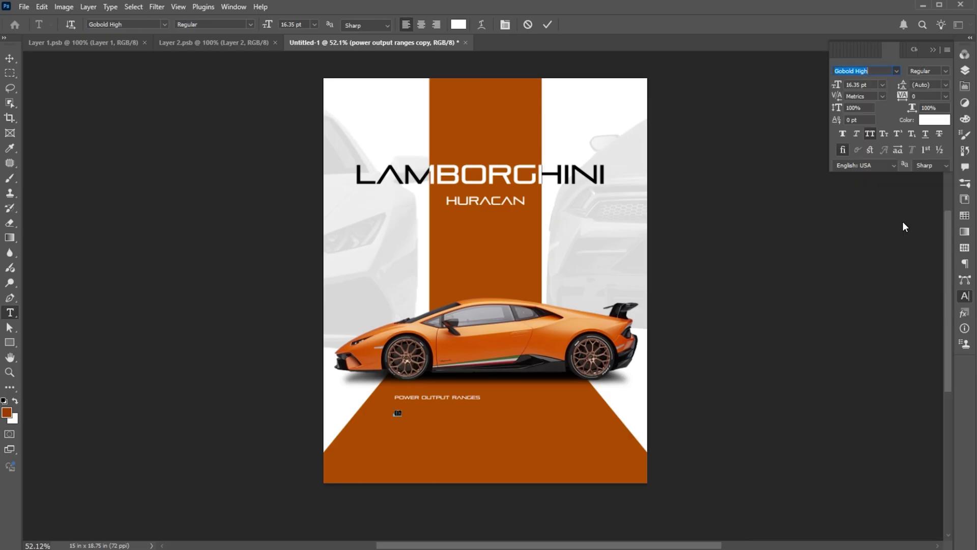
pyautogui.press('Return')
pyautogui.click(8, 60)
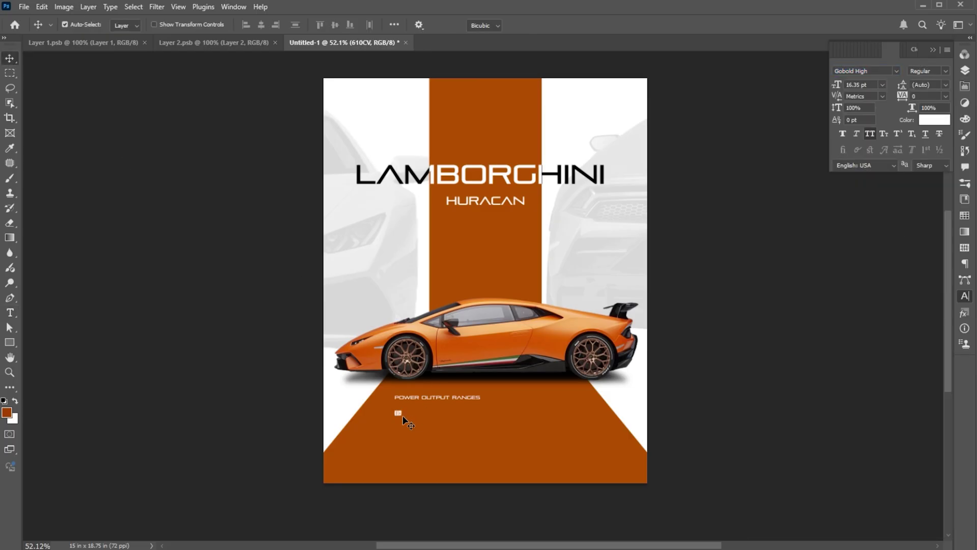
# Scale 610CV up under the caption and place a POWER OUTPUT RANGES copy to its right.
pyautogui.hotkey('ctrl', 't')
pyautogui.moveTo(402, 416); pyautogui.dragTo(458, 449)
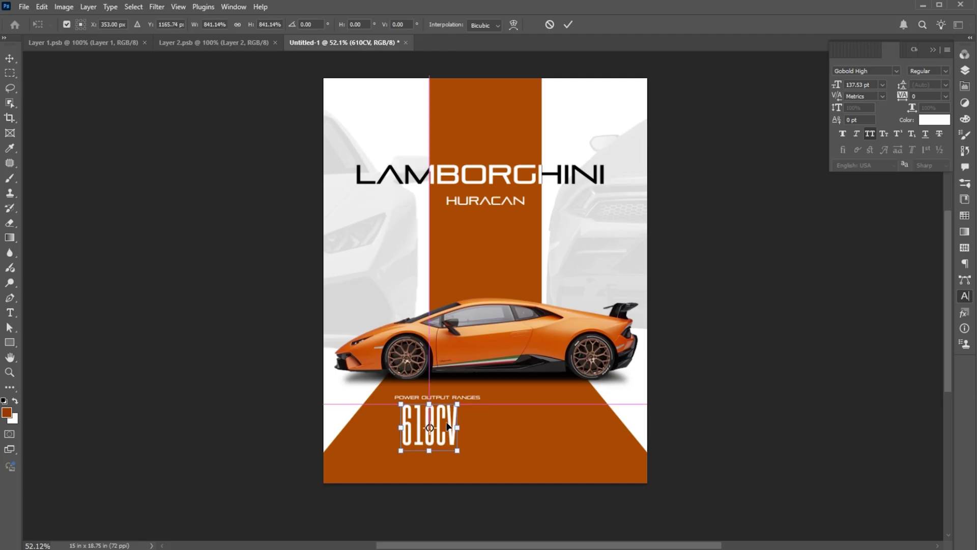
pyautogui.moveTo(458, 449)
pyautogui.mouseDown()
pyautogui.moveTo(455, 406)
pyautogui.moveTo(455, 418)
pyautogui.mouseUp()
pyautogui.press('Return')
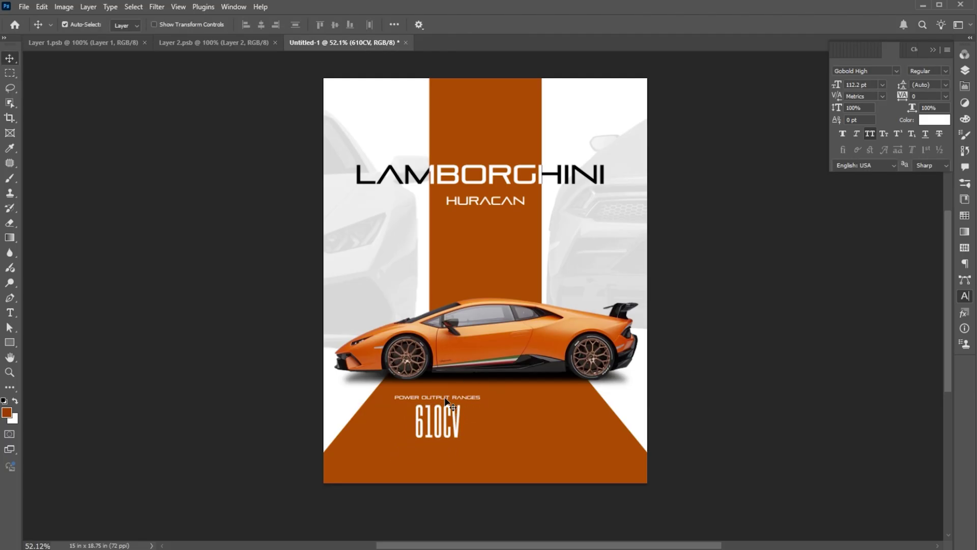
pyautogui.moveTo(465, 400); pyautogui.dragTo(566, 402)
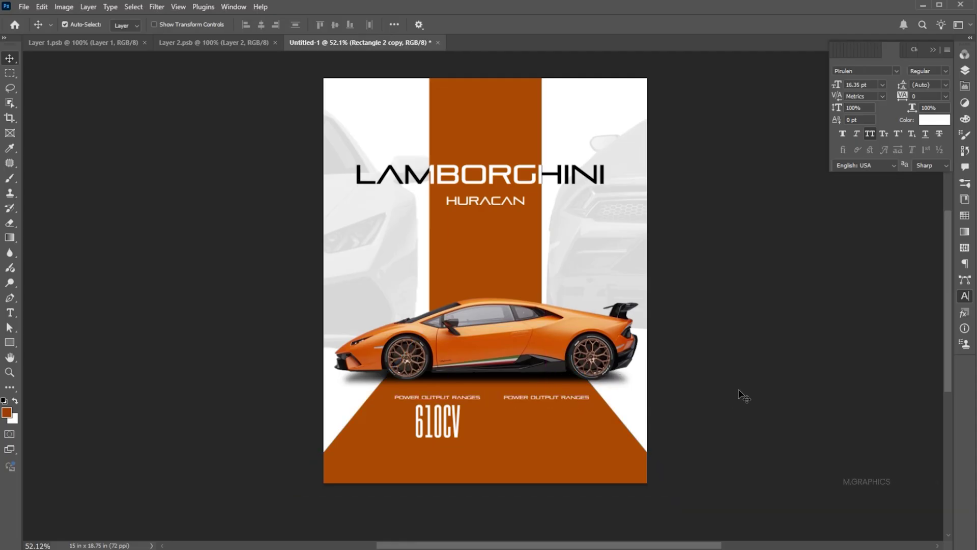
# Retype the copied heading as TOP SPEED and nudge it slightly right.
pyautogui.press('t')
pyautogui.press('Return')
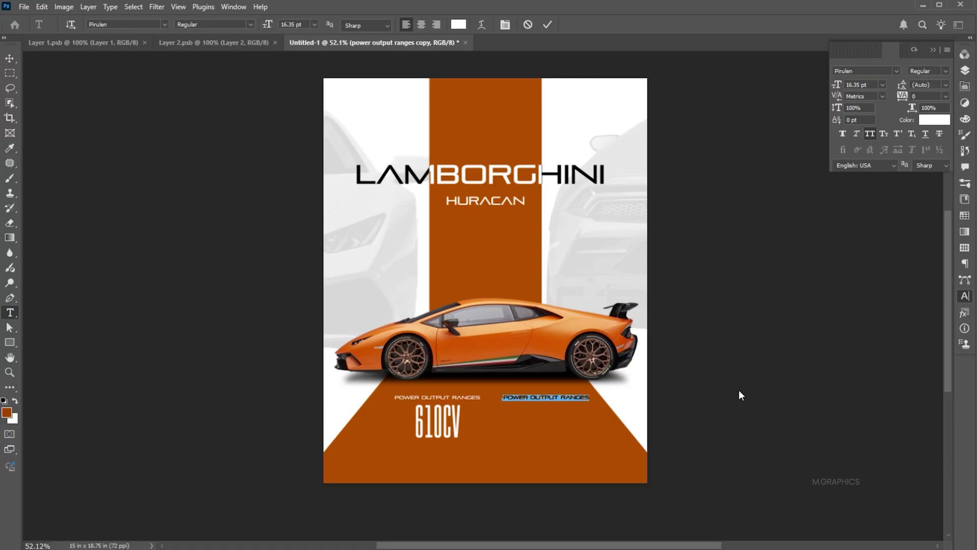
pyautogui.write('TOP')
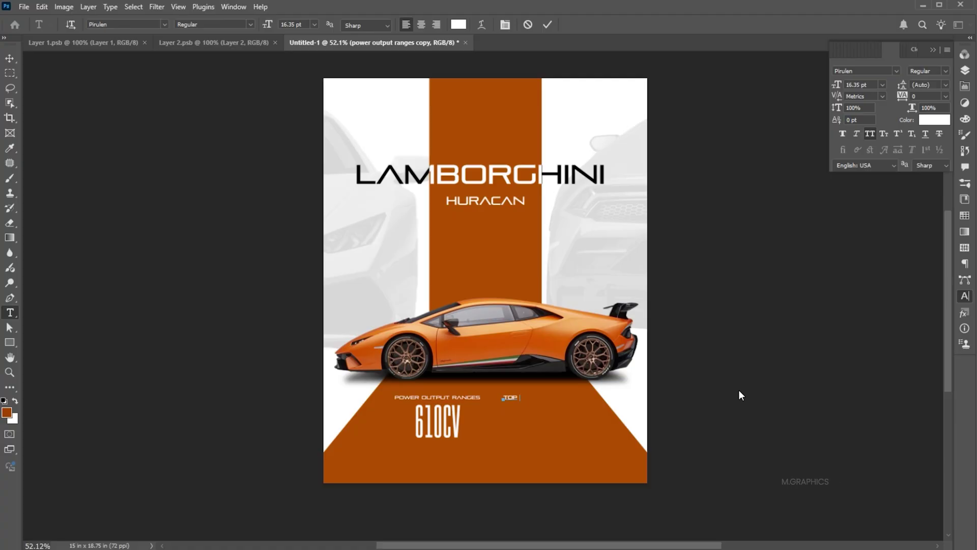
pyautogui.write(' SPEED')
pyautogui.click(9, 58)
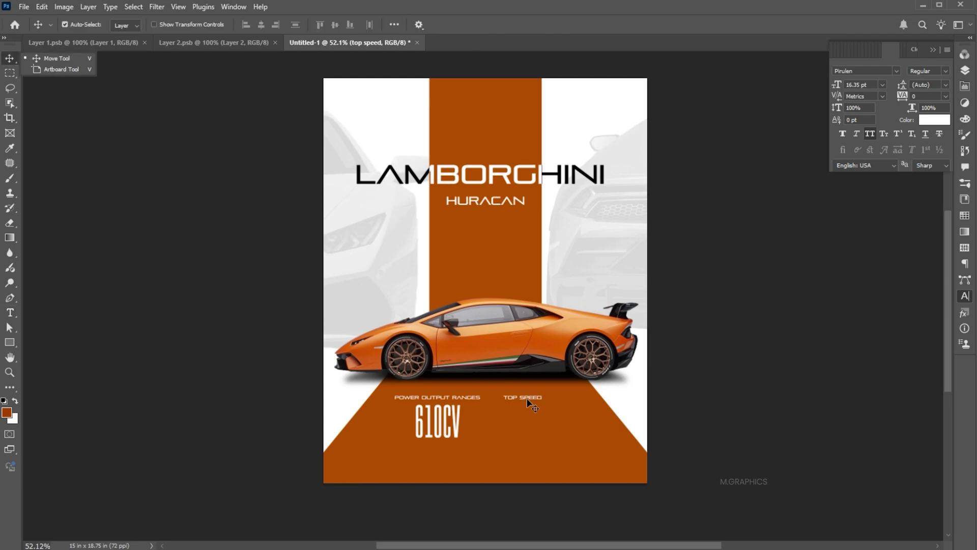
pyautogui.moveTo(537, 398); pyautogui.dragTo(544, 400)
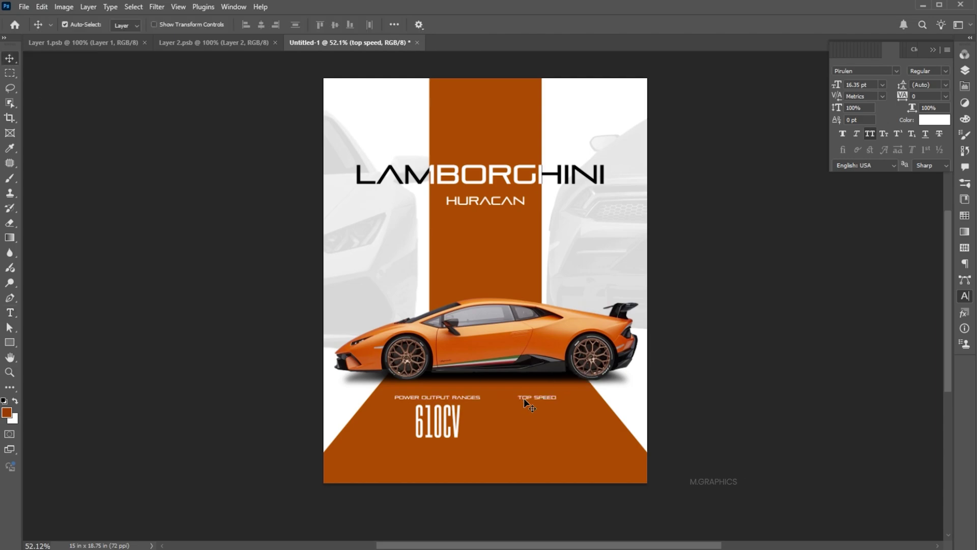
# Duplicate 610CV beneath TOP SPEED and change the copy to 325KM/H.
pyautogui.moveTo(450, 415); pyautogui.dragTo(545, 414)
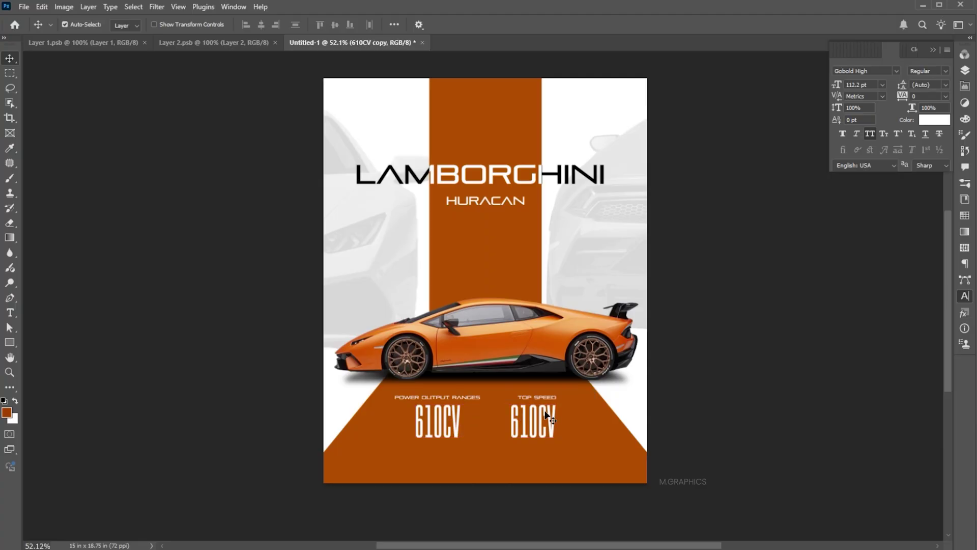
pyautogui.doubleClick(545, 414)
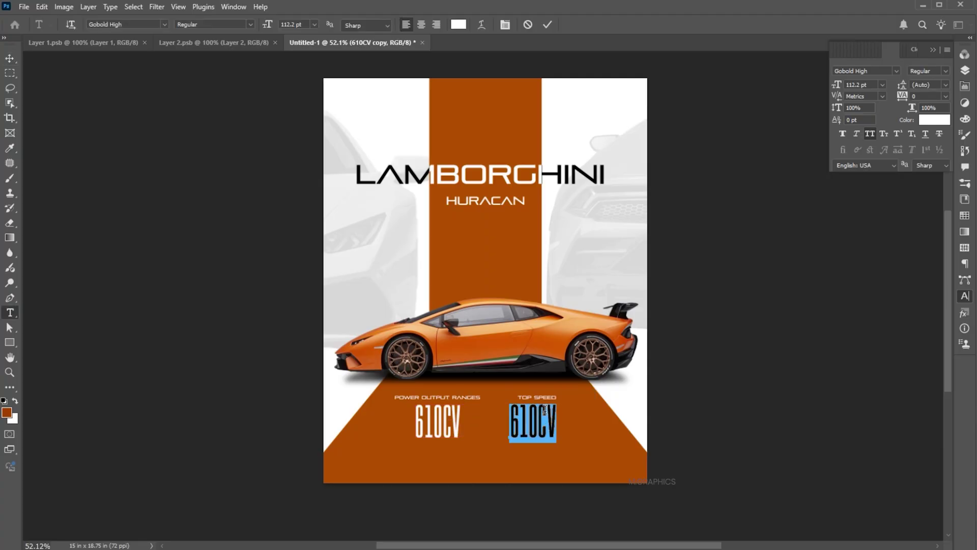
pyautogui.write('325')
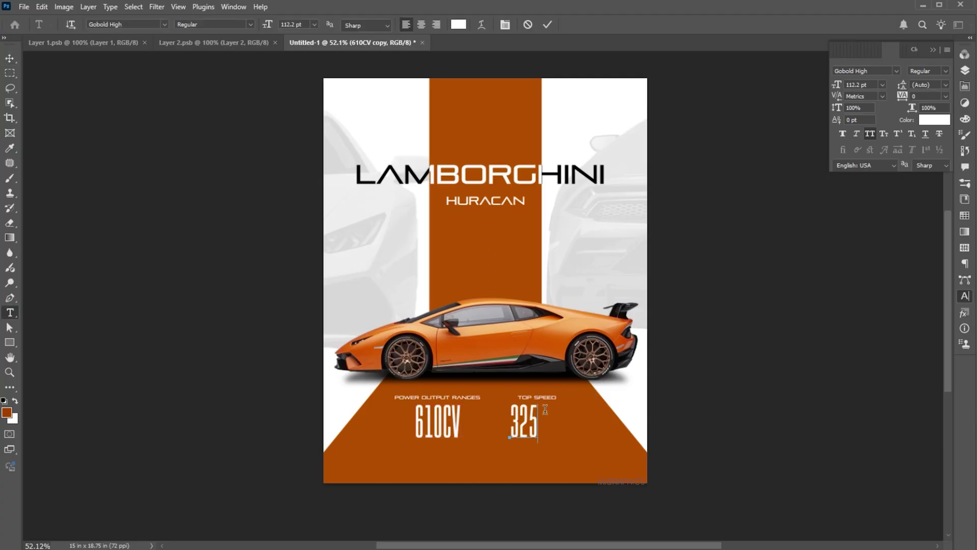
pyautogui.write('KM')
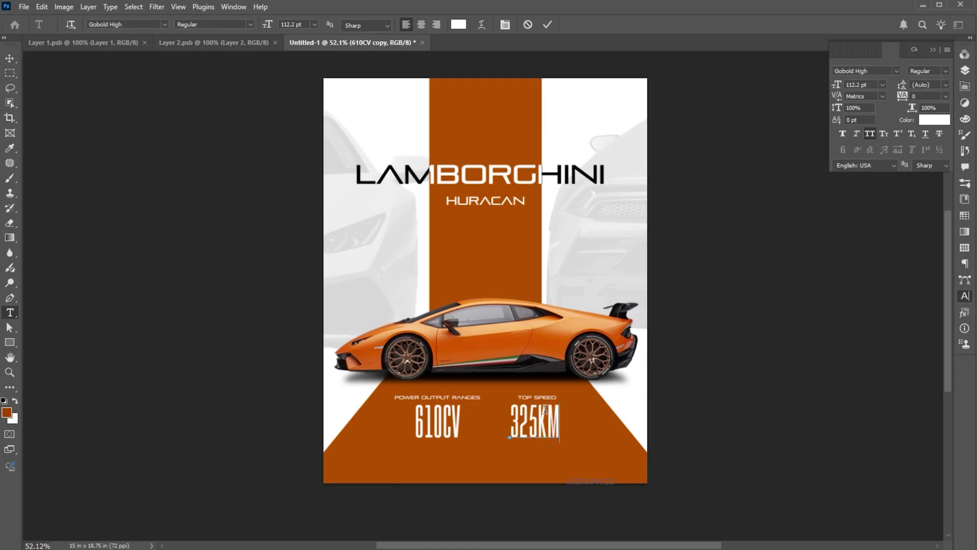
pyautogui.write('/H')
pyautogui.hotkey('ctrl', 'Return')
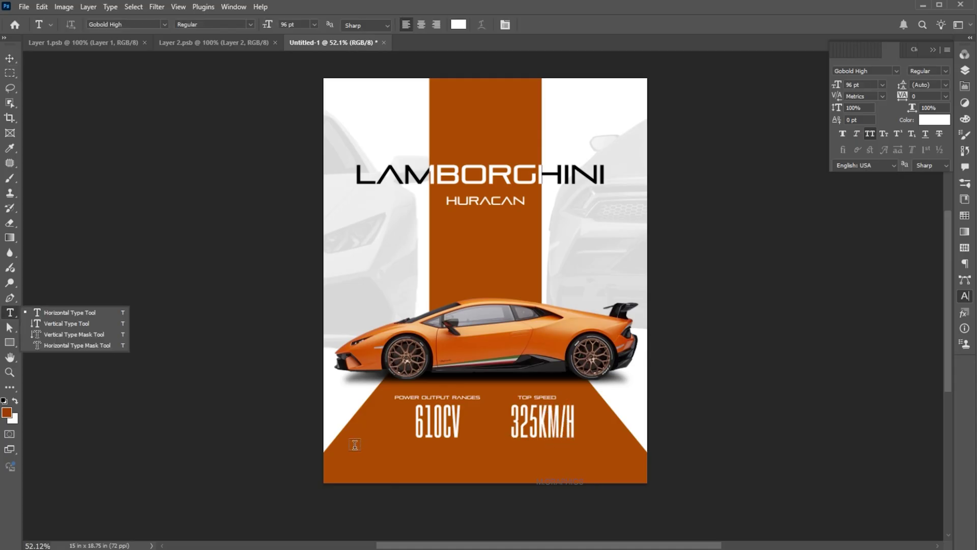
# Add a centred Montserrat Light 15 pt paragraph box across the band's bottom edge.
pyautogui.moveTo(355, 447); pyautogui.dragTo(618, 468)
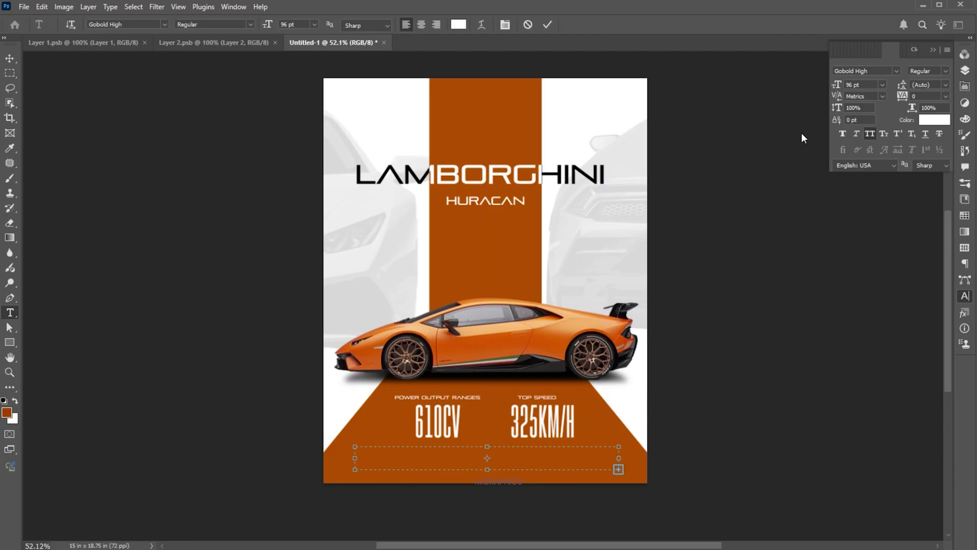
pyautogui.write('10')
pyautogui.press('Return')
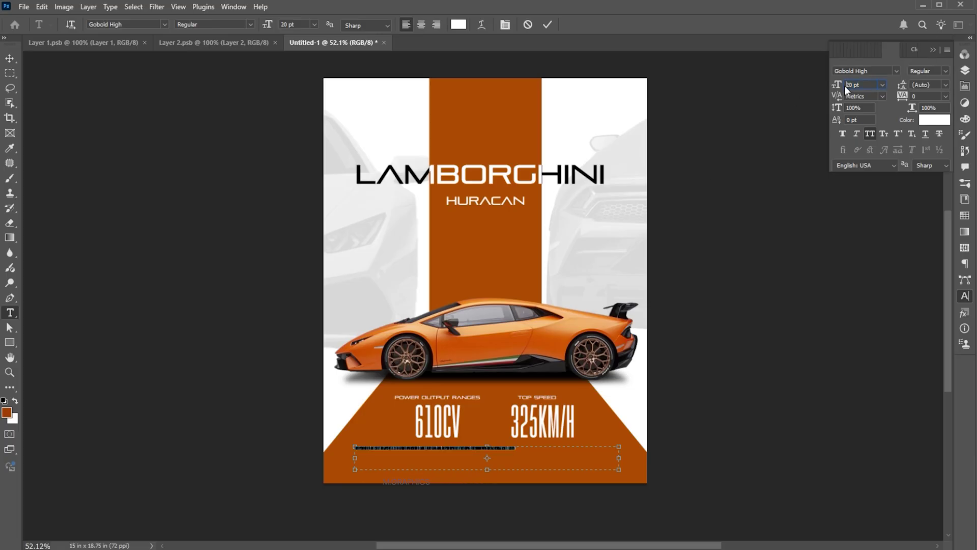
pyautogui.write('20')
pyautogui.press('Return')
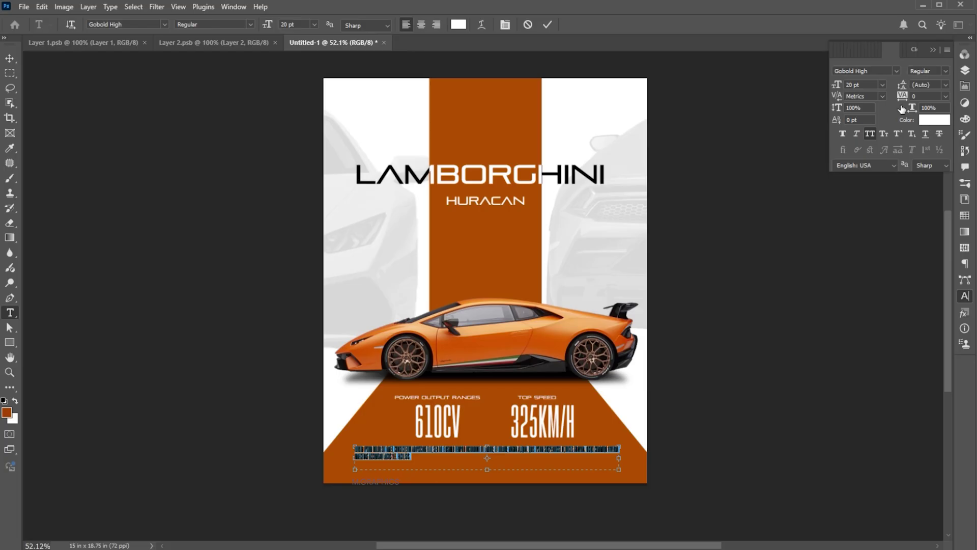
pyautogui.click(869, 72)
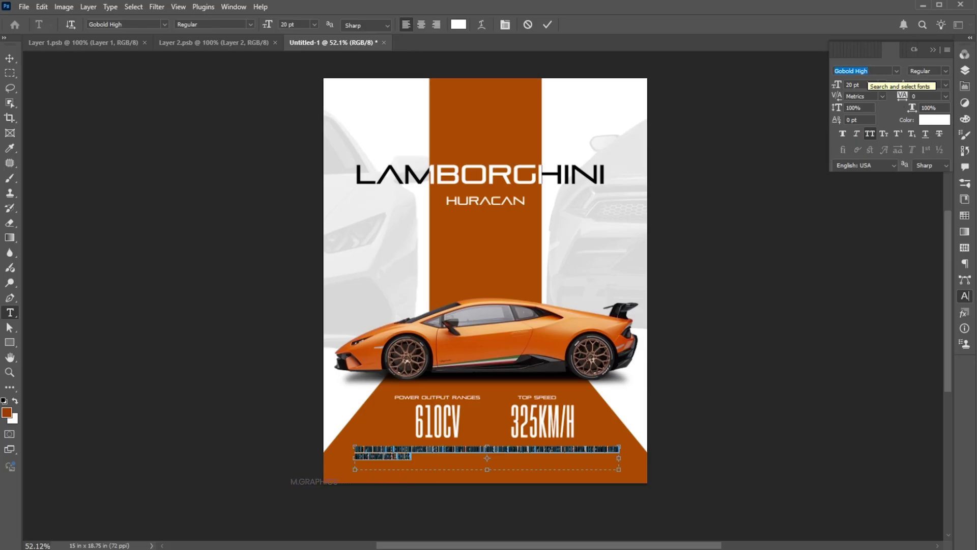
pyautogui.write('Montserrat')
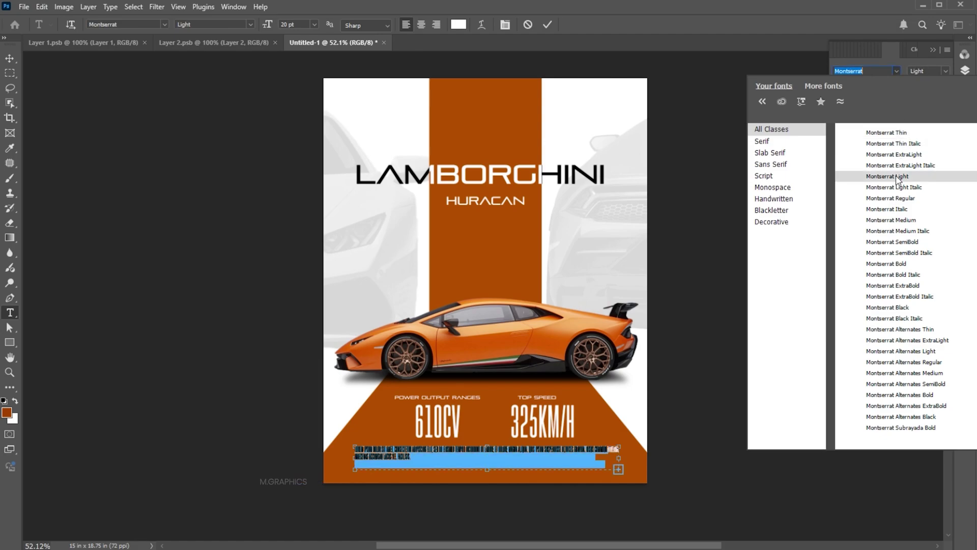
pyautogui.click(896, 177)
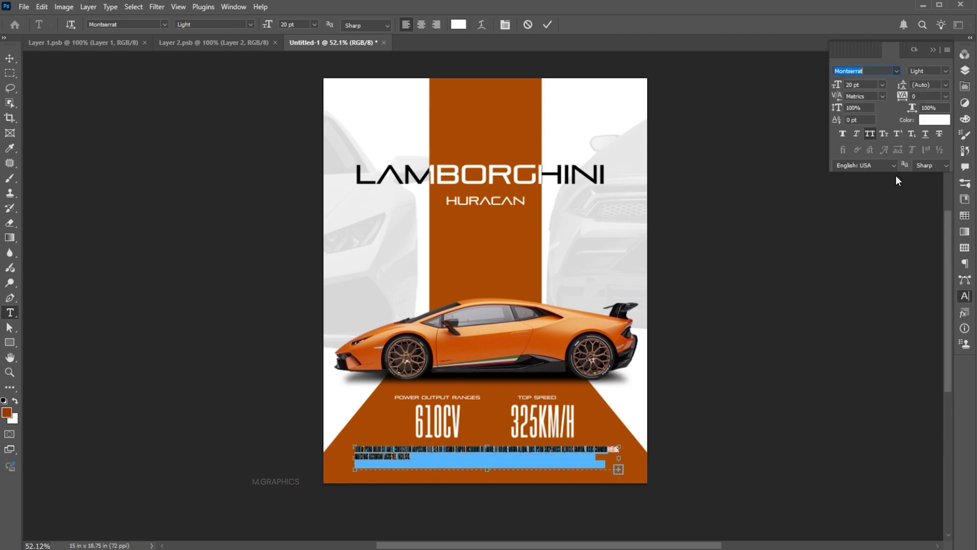
pyautogui.click(426, 27)
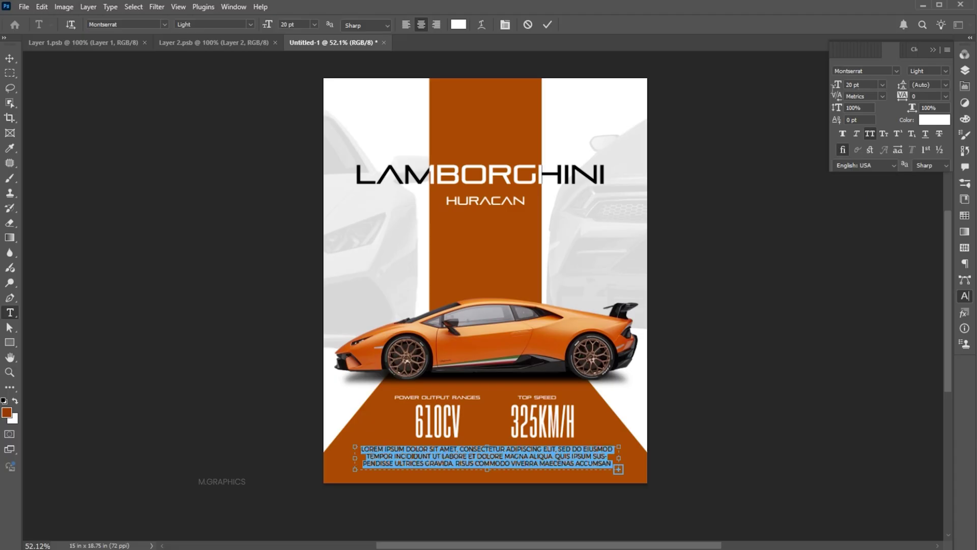
pyautogui.write('15')
pyautogui.press('Return')
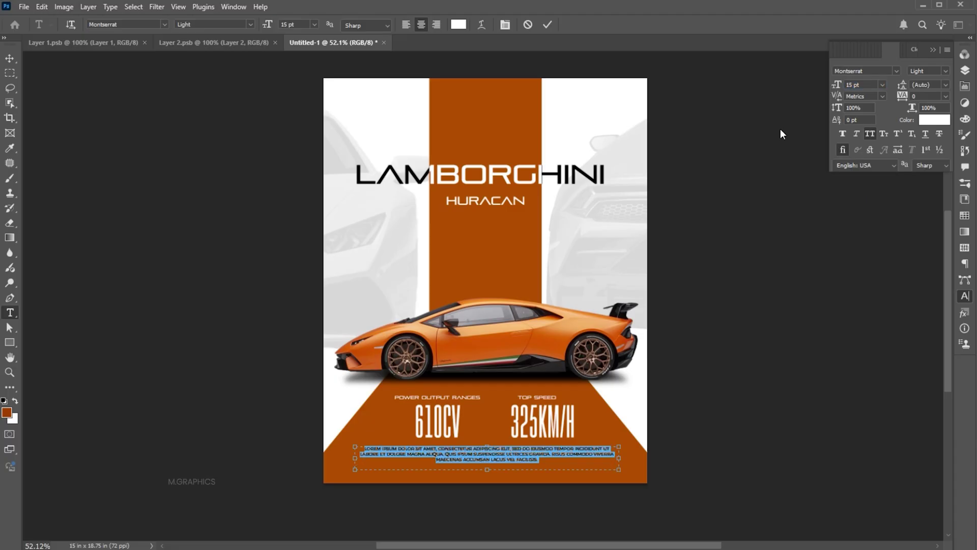
pyautogui.click(10, 60)
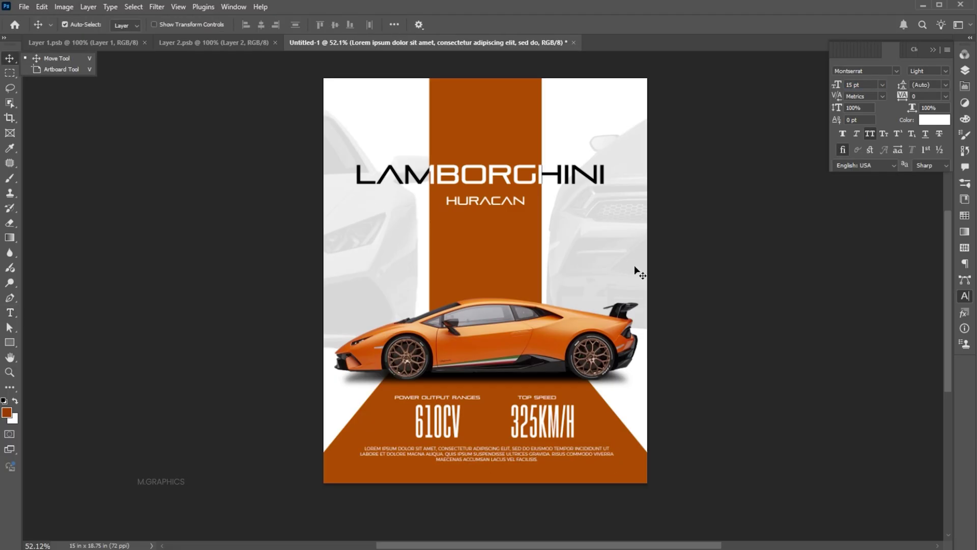
# Bring the shield logo from Layer 1.psb, centre it horizontally and shrink it to about 60%.
pyautogui.click(109, 43)
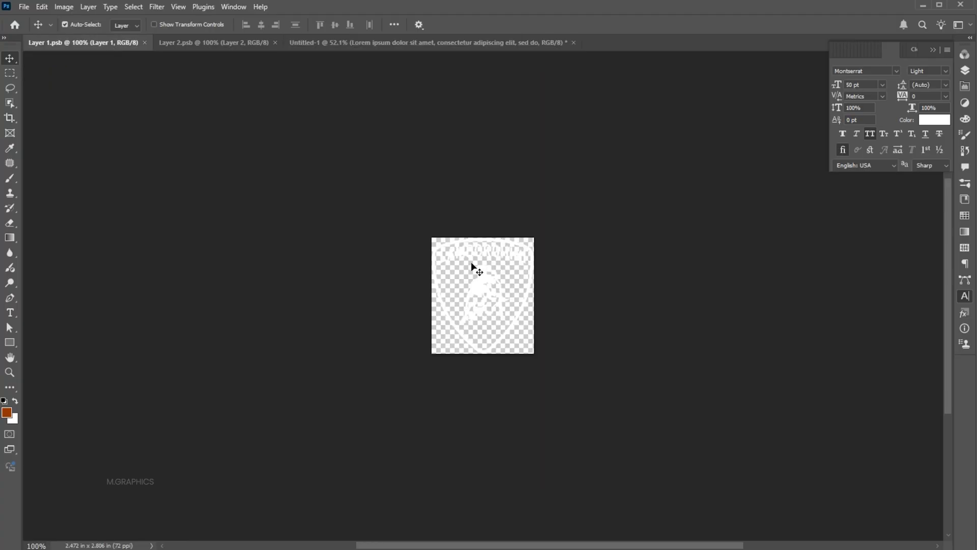
pyautogui.moveTo(480, 283); pyautogui.dragTo(469, 43)
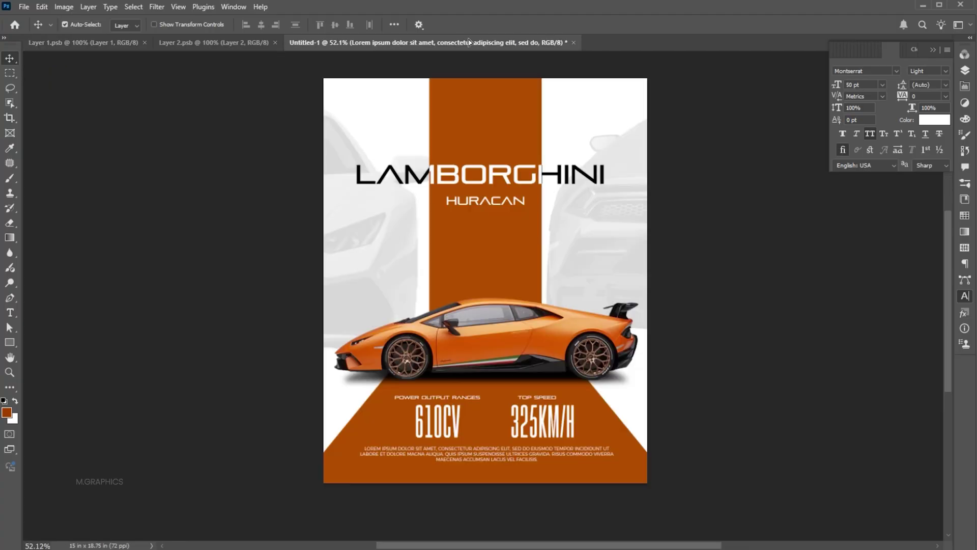
pyautogui.moveTo(484, 135); pyautogui.dragTo(484, 133)
pyautogui.hotkey('ctrl', 'a')
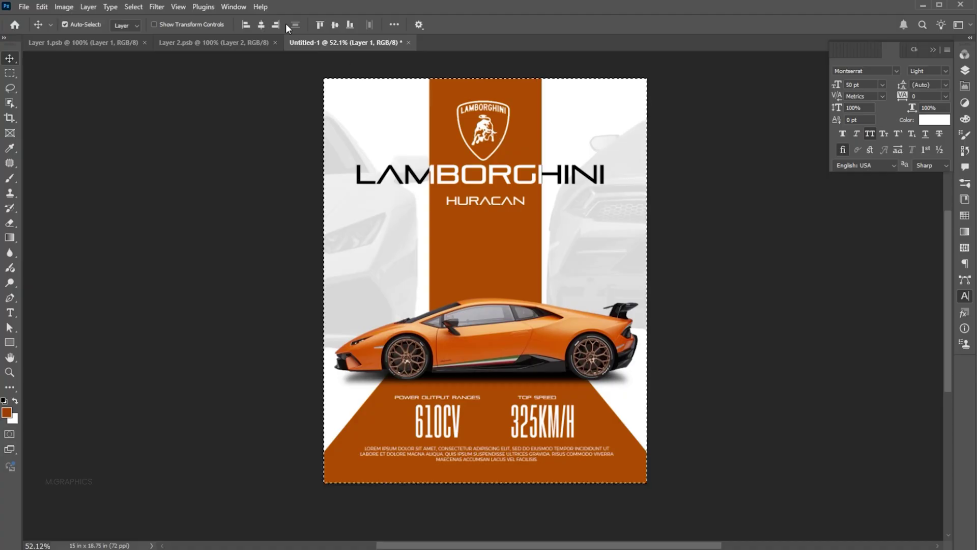
pyautogui.click(261, 25)
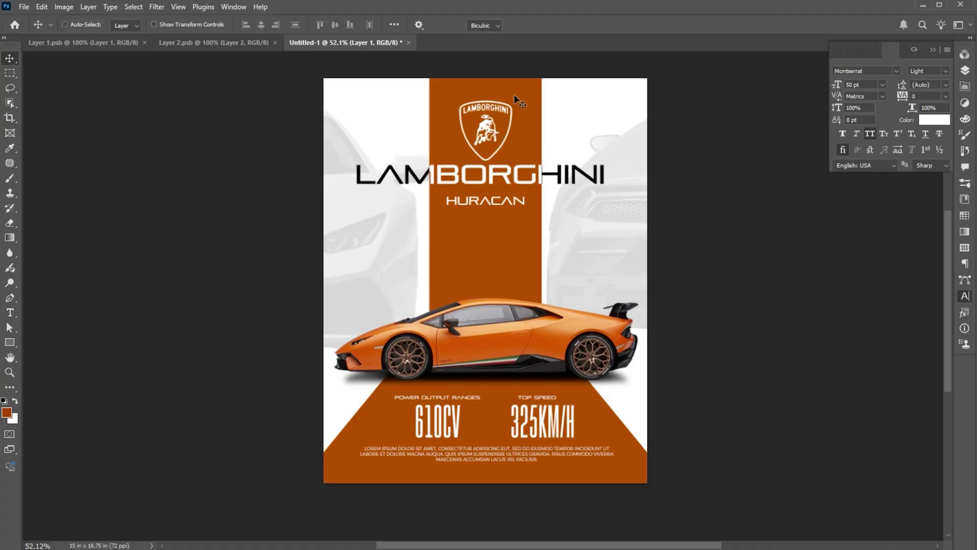
pyautogui.hotkey('ctrl', 't')
pyautogui.moveTo(513, 98)
pyautogui.mouseDown()
pyautogui.moveTo(492, 118)
pyautogui.moveTo(492, 96)
pyautogui.mouseUp()
pyautogui.press('Return')
# Bring the social icons from Layer 2.psb to the poster's bottom and shrink them.
pyautogui.click(214, 42)
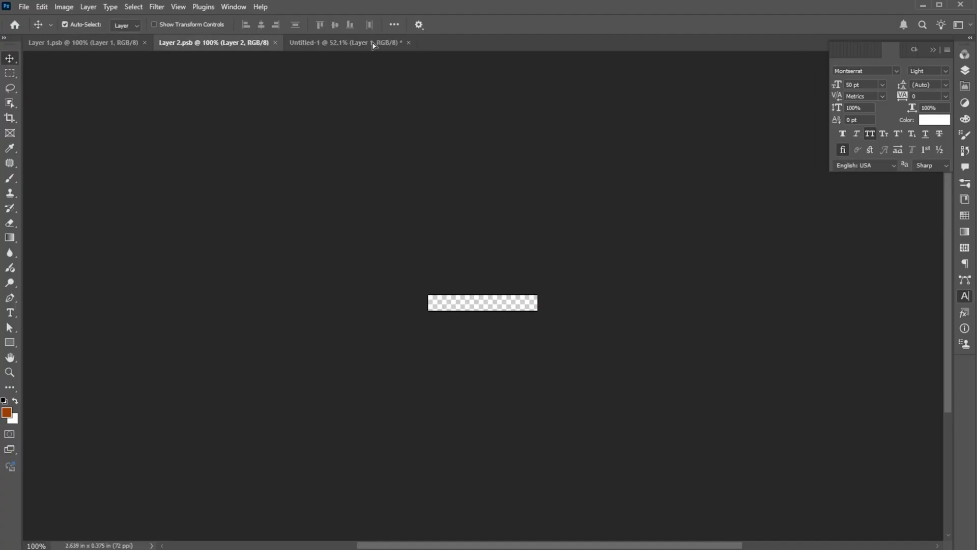
pyautogui.moveTo(528, 300); pyautogui.dragTo(387, 84)
pyautogui.moveTo(496, 472); pyautogui.dragTo(496, 472)
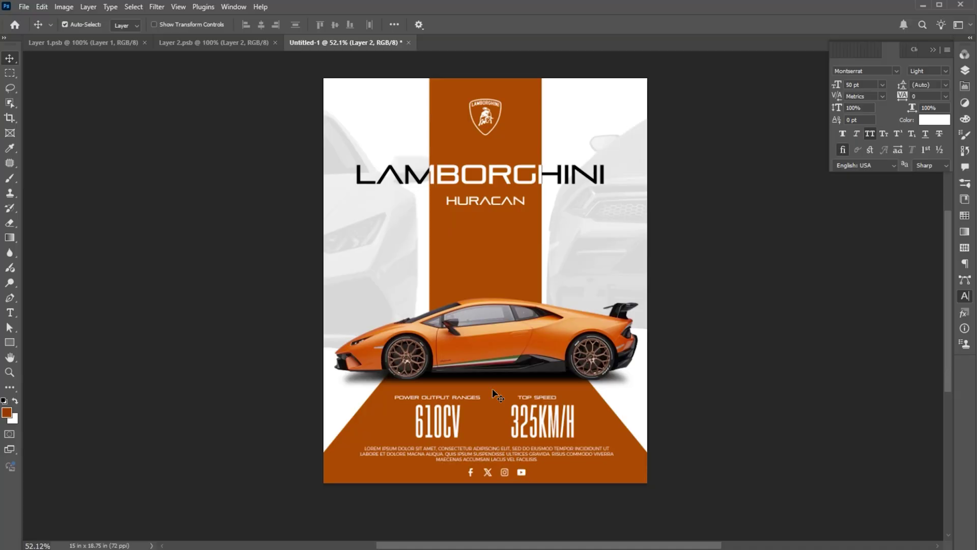
pyautogui.hotkey('ctrl', 'a')
pyautogui.hotkey('ctrl', 'd')
pyautogui.hotkey('ctrl', 't')
pyautogui.moveTo(525, 476); pyautogui.dragTo(506, 467)
pyautogui.press('Return')
pyautogui.click(742, 393)
pyautogui.hotkey('ctrl', '+')
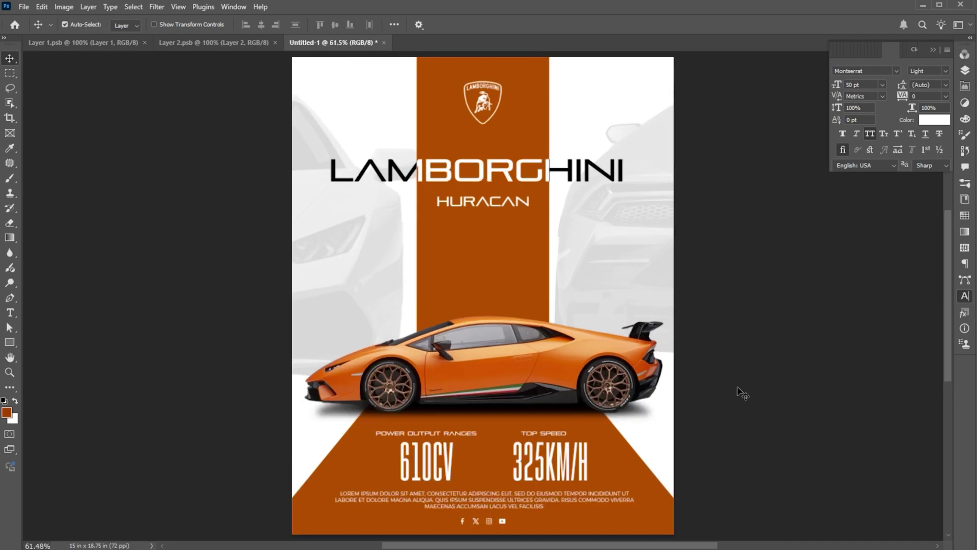